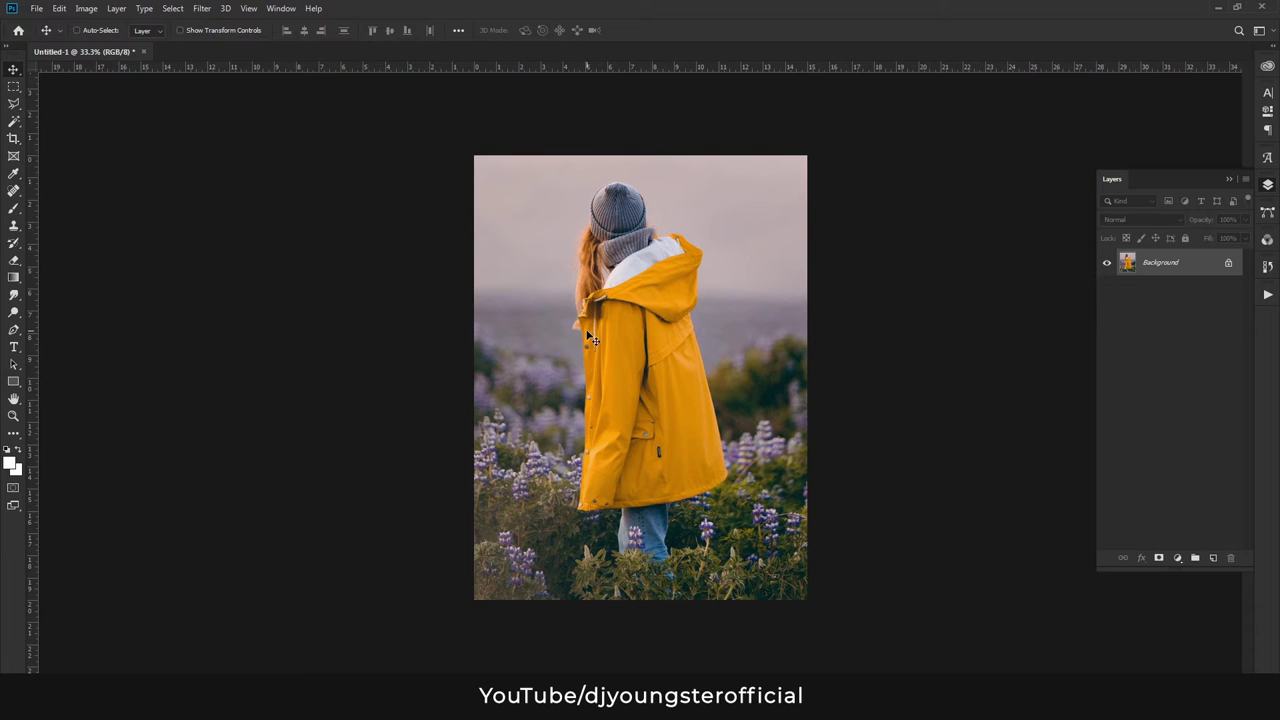
- Type NATURE and BEAUTY as two white text lines on the photo and commit
{"action": "left_click", "coordinate": [589, 345]}
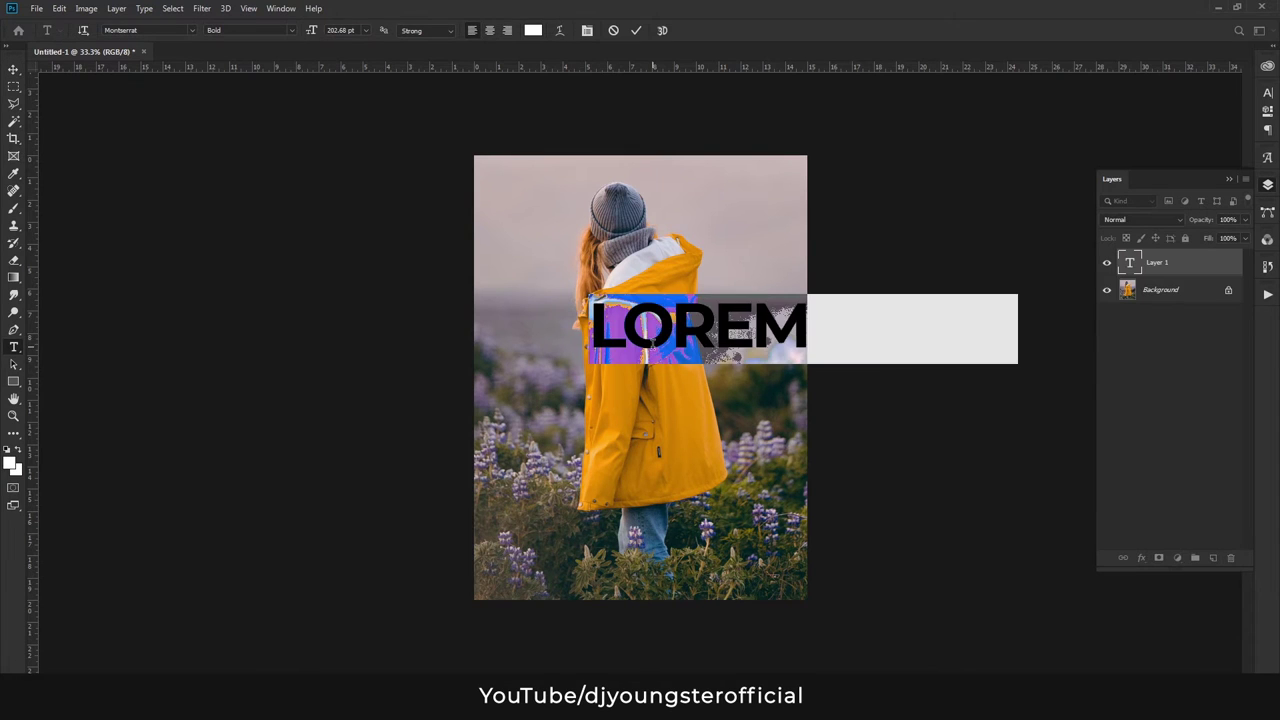
{"action": "key", "text": "ctrl"}
{"action": "type", "text": "NATURE"}
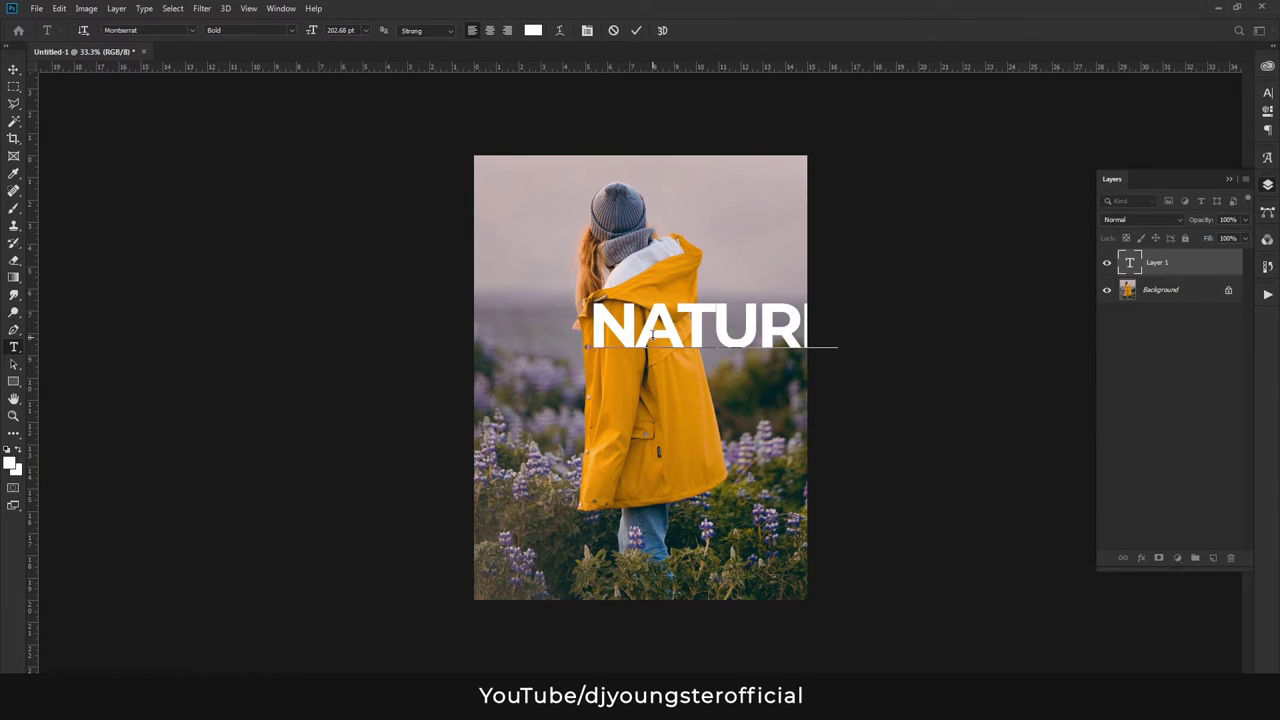
{"action": "key", "text": "Return"}
{"action": "type", "text": "BEAUTY"}
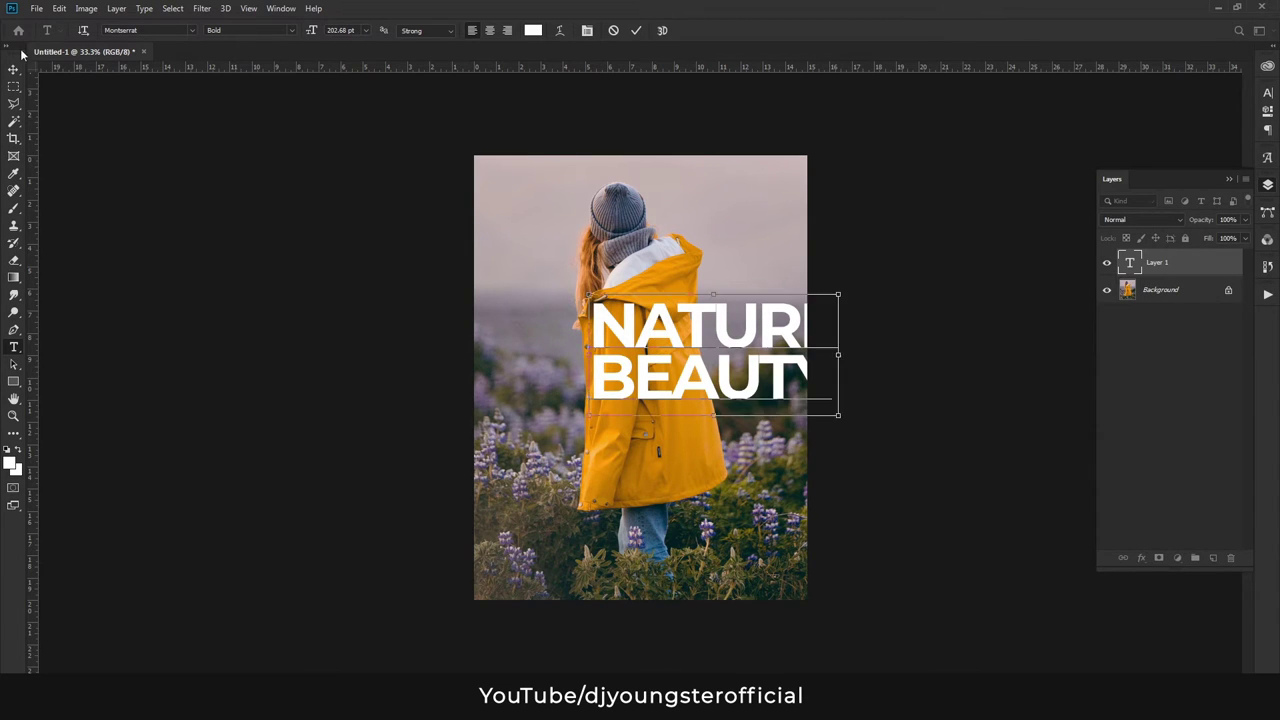
{"action": "left_click", "coordinate": [14, 72]}
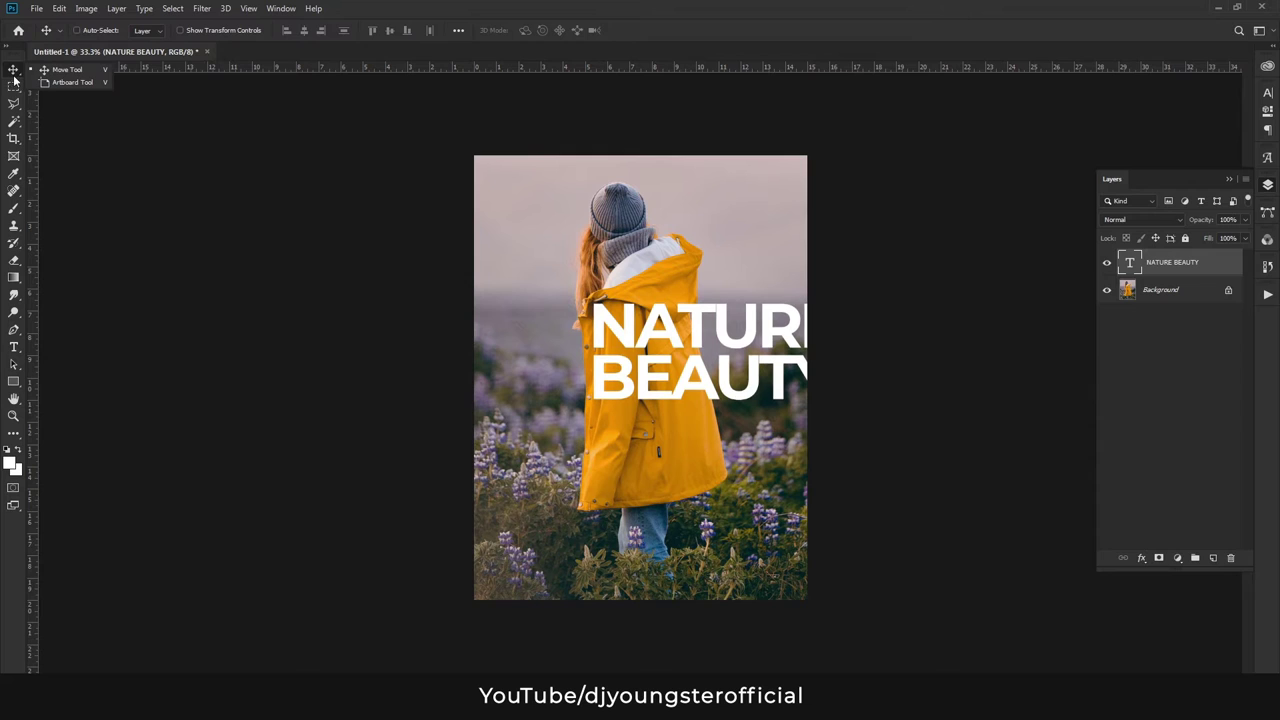
- Center-align the two text lines and move the text to the middle of the photo
{"action": "double_click", "coordinate": [664, 342]}
{"action": "left_click", "coordinate": [490, 31]}
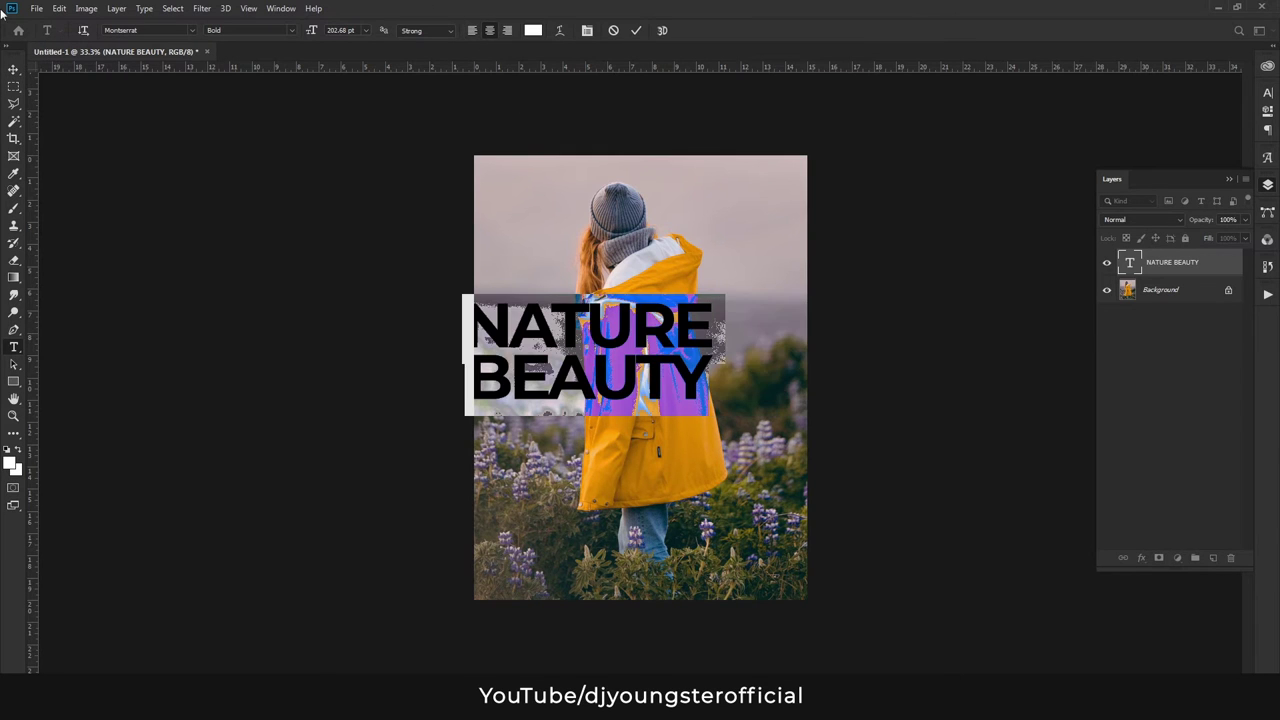
{"action": "left_click", "coordinate": [14, 71]}
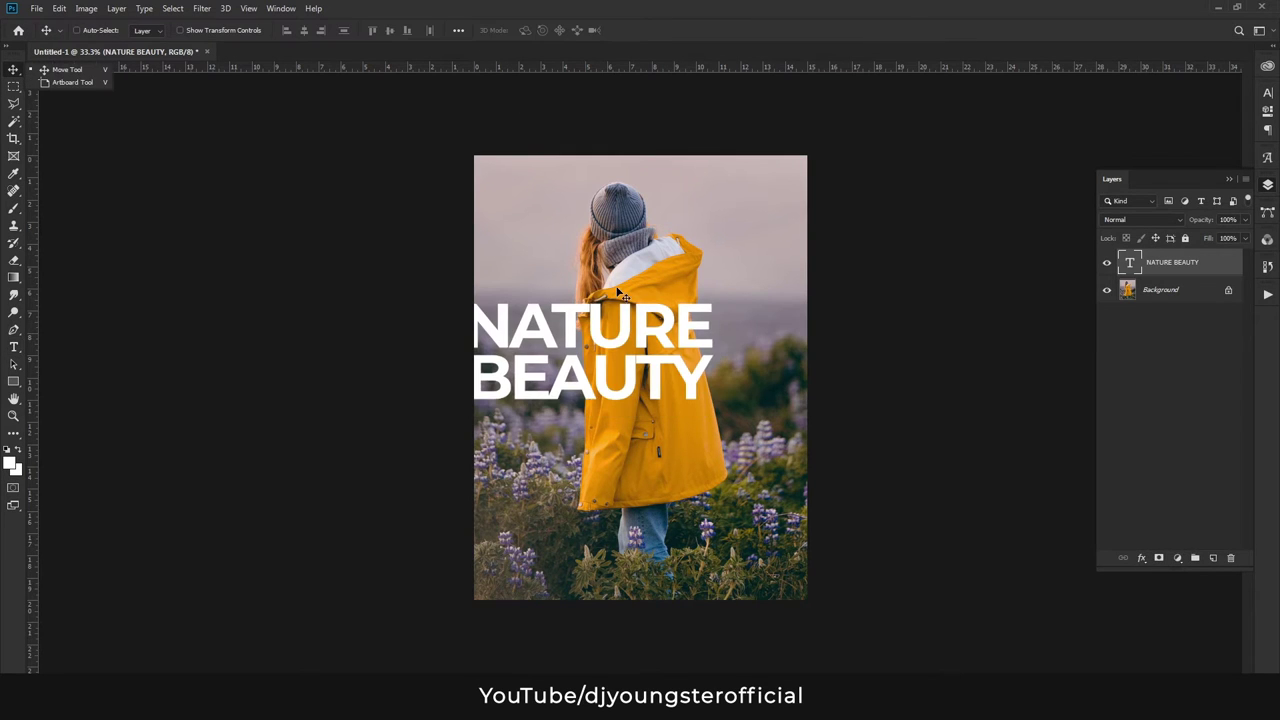
{"action": "left_click_drag", "start_coordinate": [619, 293], "coordinate": [670, 317]}
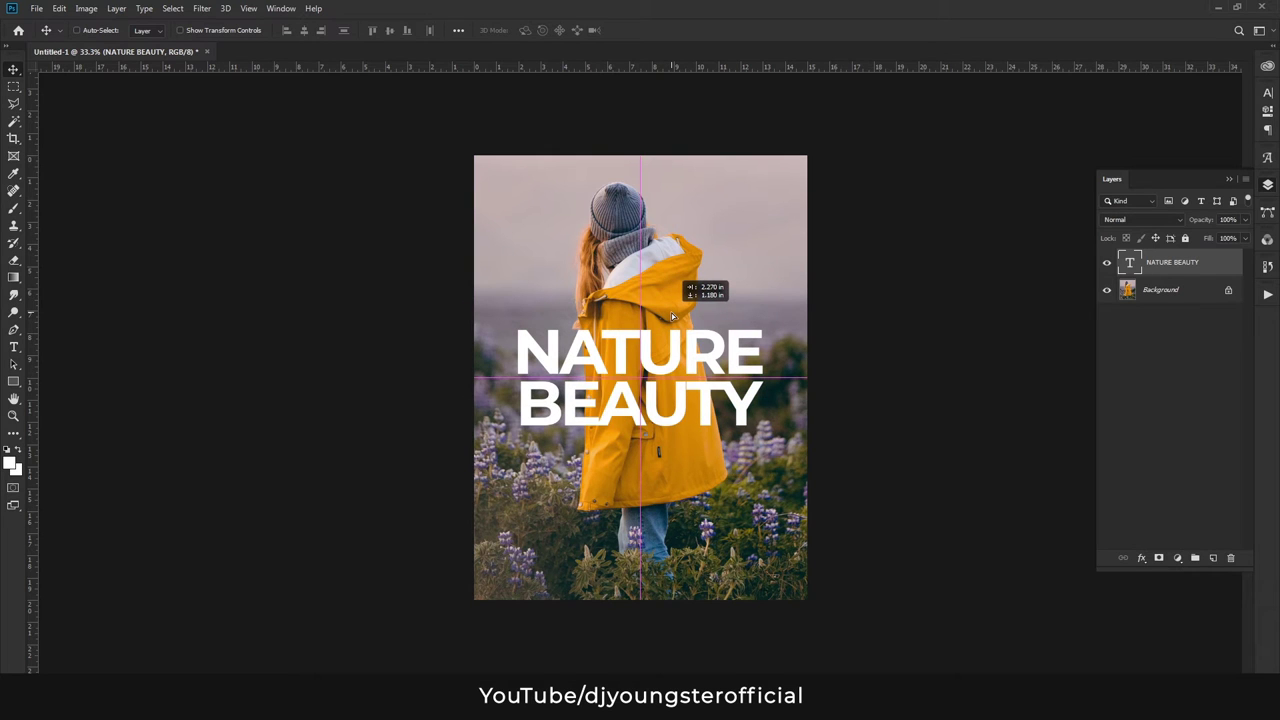
{"action": "left_click_drag", "start_coordinate": [671, 312], "coordinate": [671, 312]}
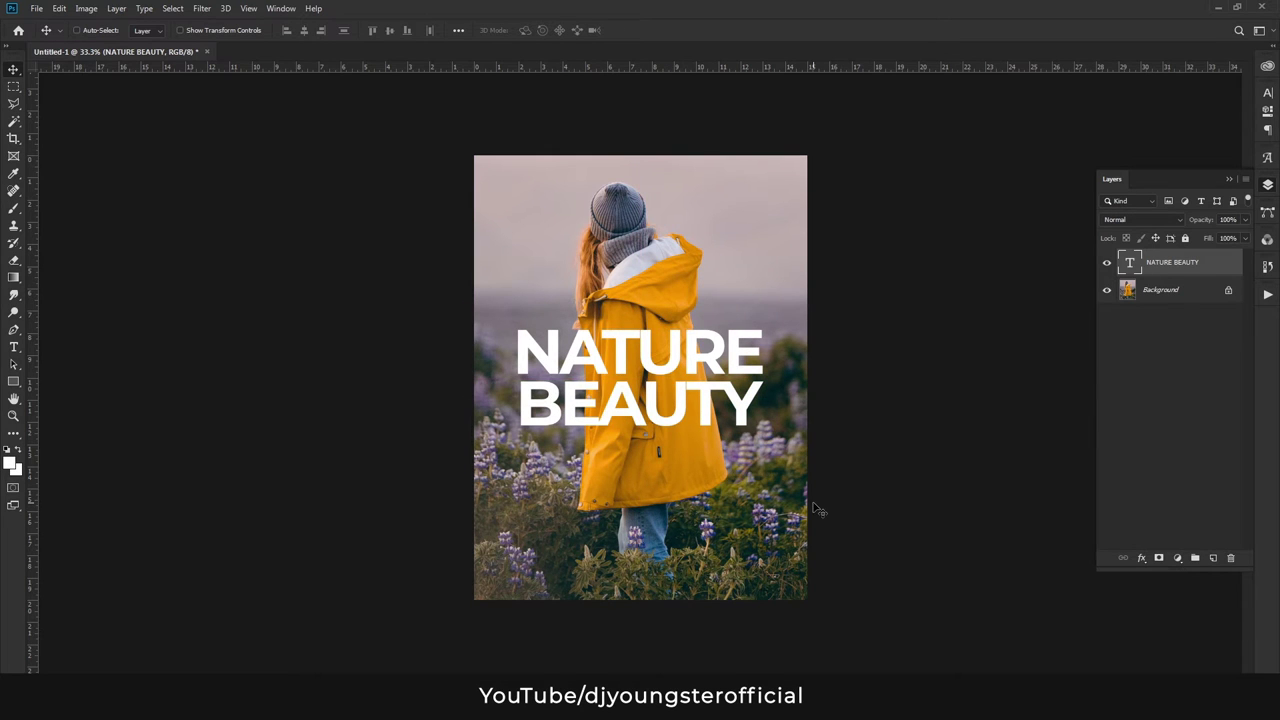
- Duplicate the NATURE BEAUTY text layer
{"action": "right_click", "coordinate": [1205, 261]}
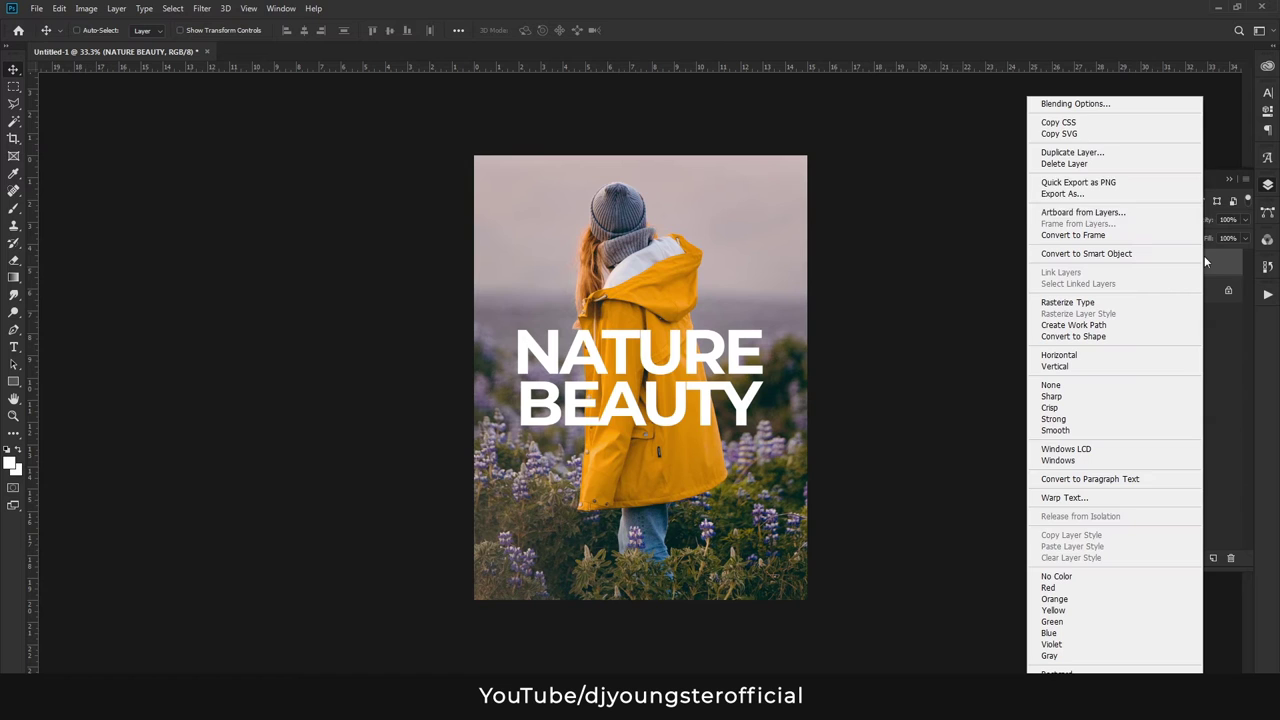
{"action": "left_click", "coordinate": [1062, 154]}
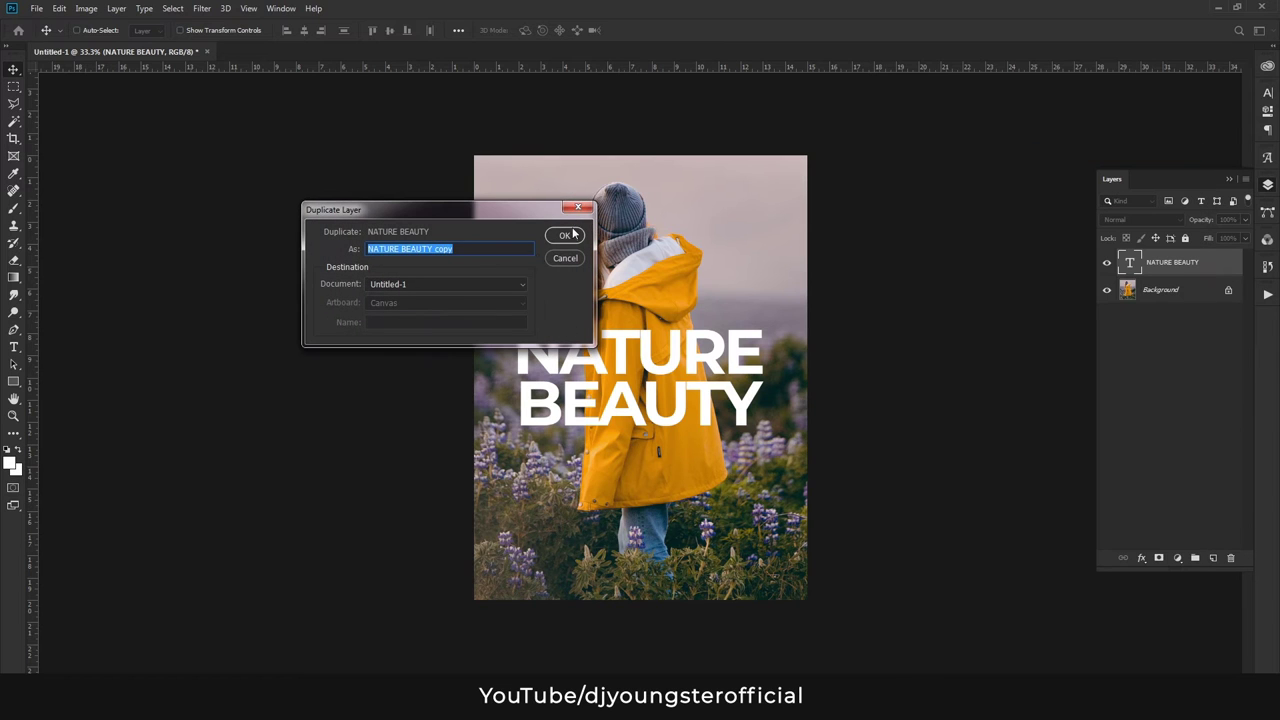
{"action": "left_click", "coordinate": [564, 236]}
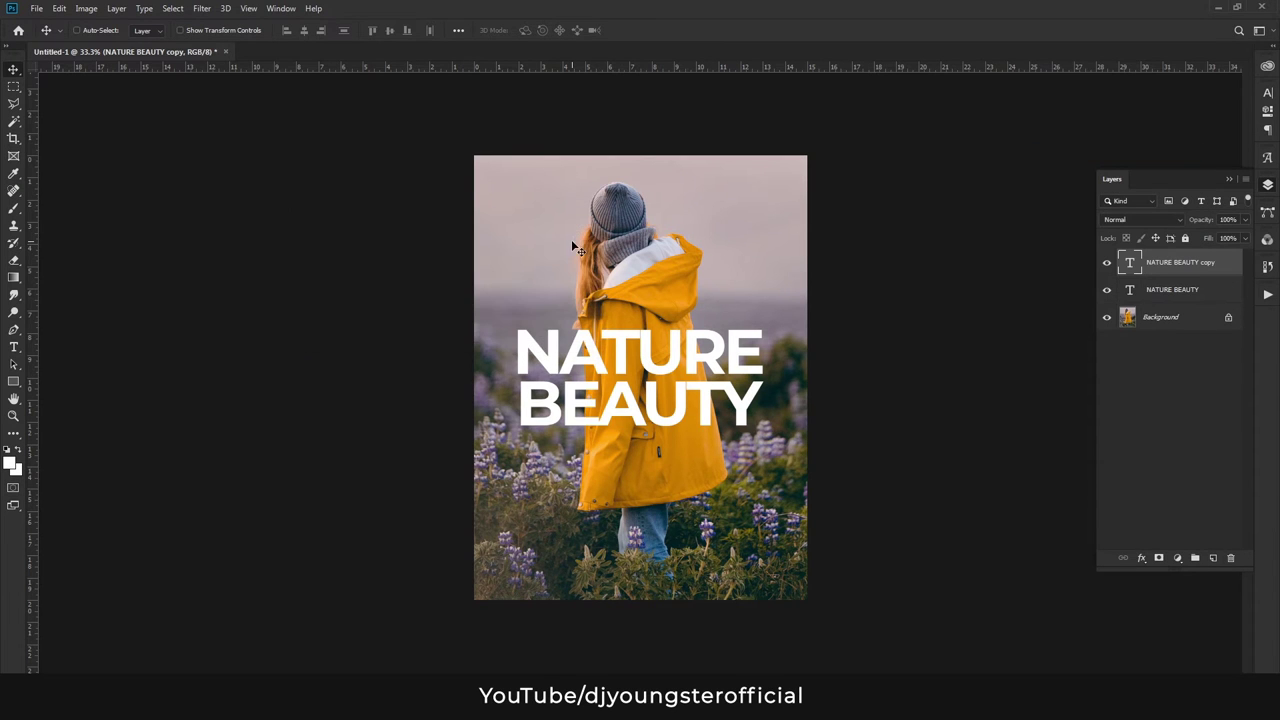
- Give the copy 0% fill and a thin white stroke so only outlines show
{"action": "right_click", "coordinate": [1228, 273]}
{"action": "left_click", "coordinate": [1062, 106]}
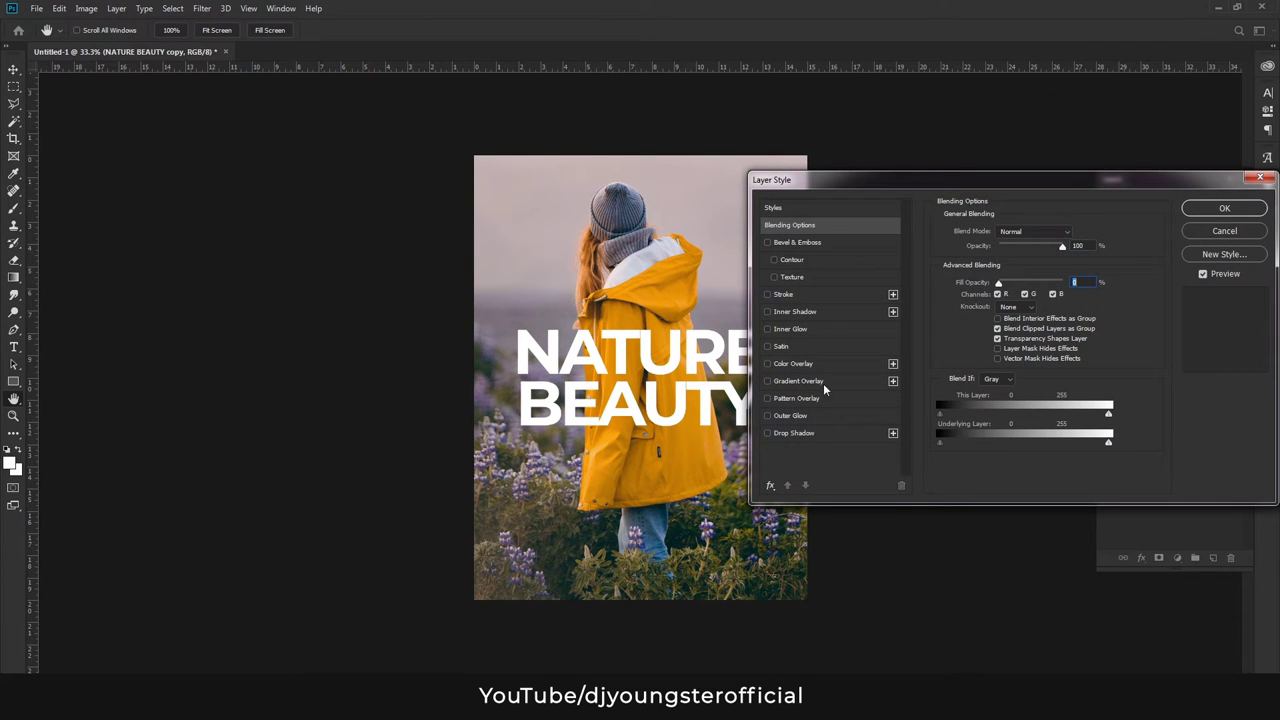
{"action": "left_click", "coordinate": [784, 294]}
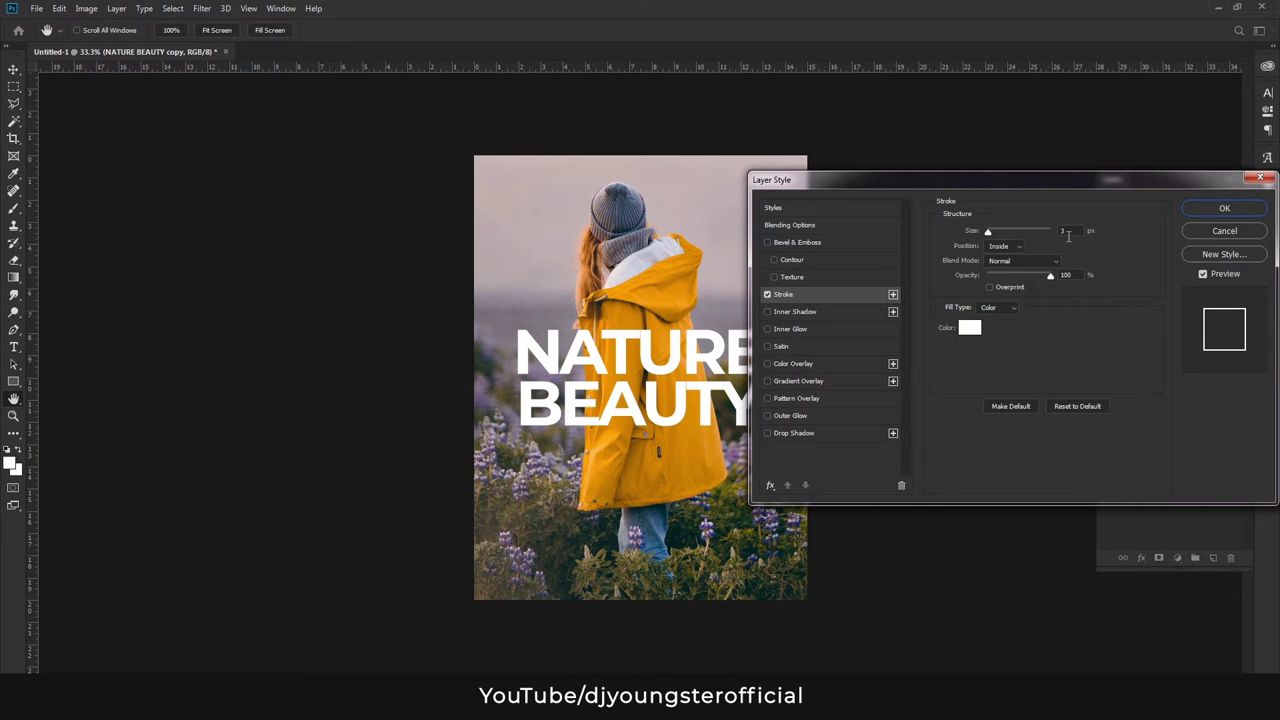
{"action": "left_click", "coordinate": [1256, 214]}
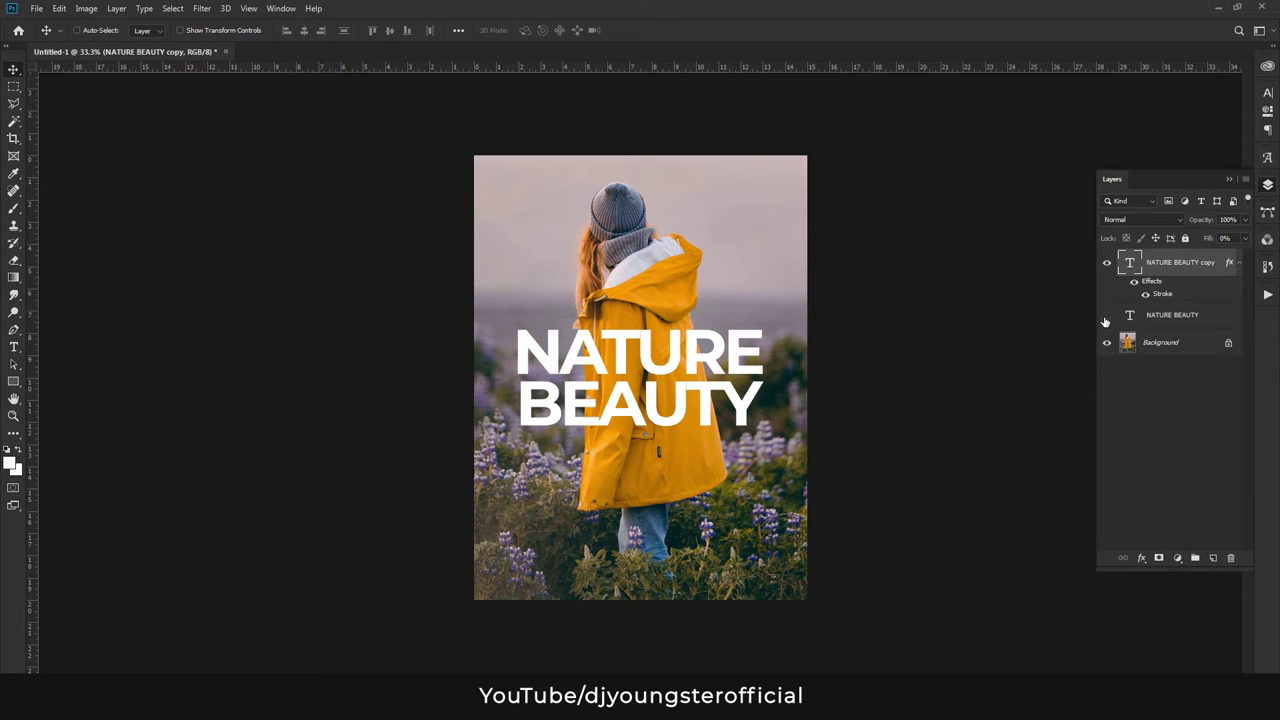
{"action": "double_click", "coordinate": [1163, 294]}
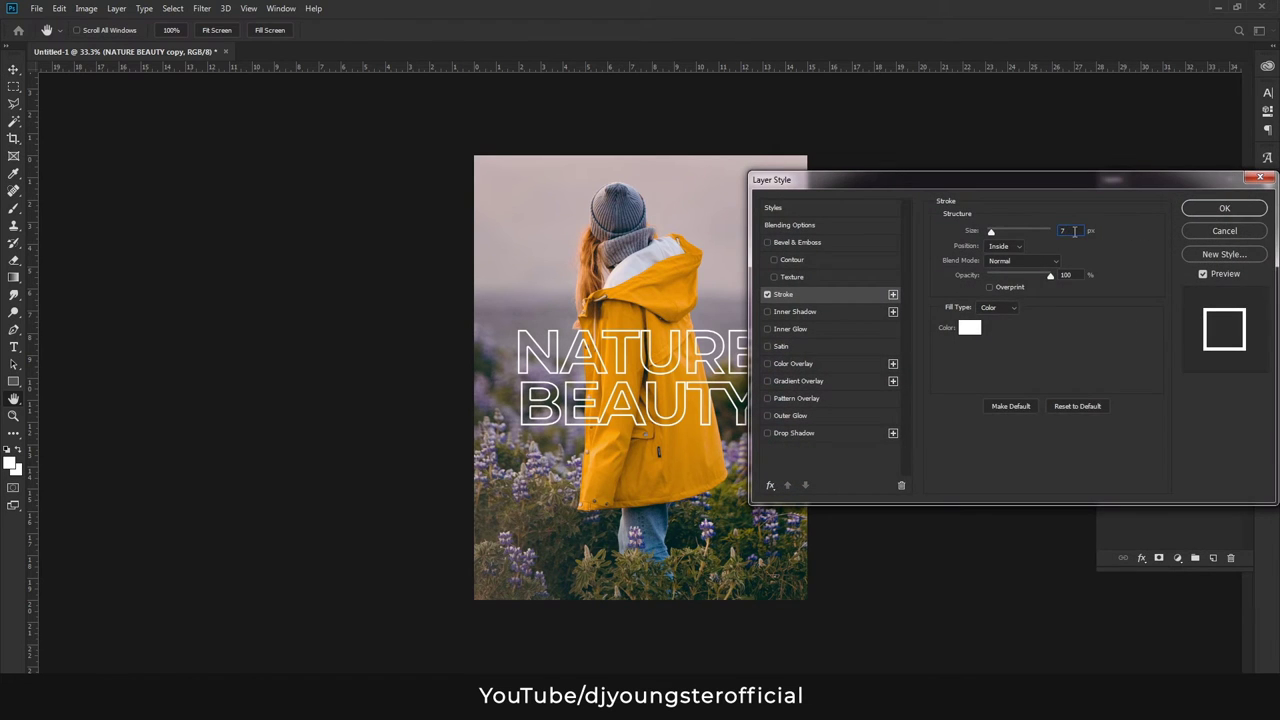
{"action": "key", "text": "Down"}
{"action": "key", "text": "Down"}
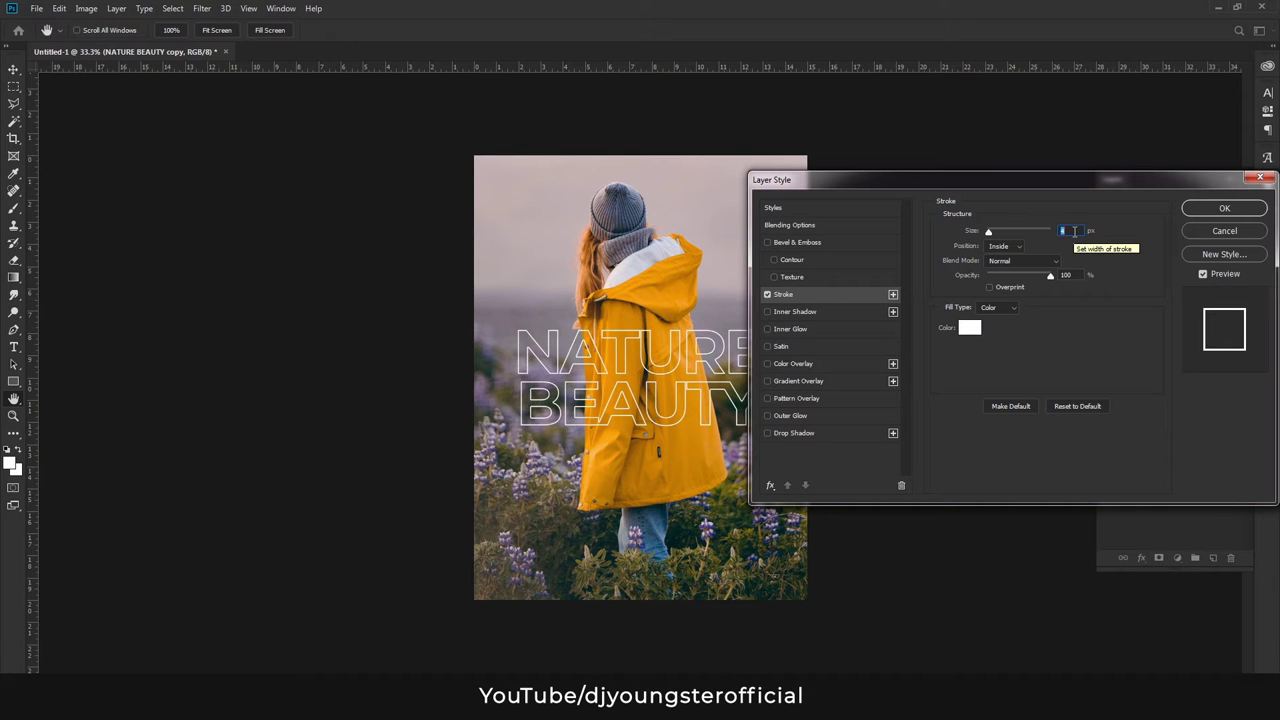
{"action": "left_click", "coordinate": [1214, 212]}
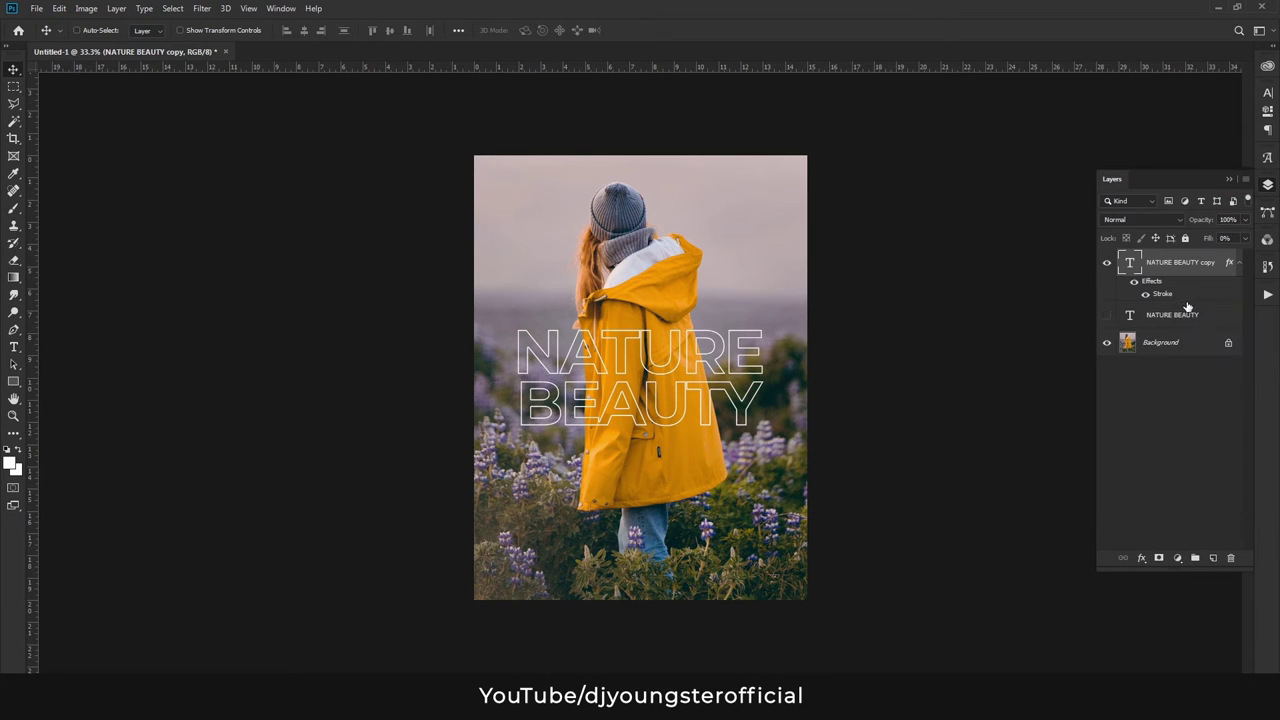
- Show the solid NATURE BEAUTY layer, rasterize it and add a white layer mask
{"action": "left_click", "coordinate": [1105, 316]}
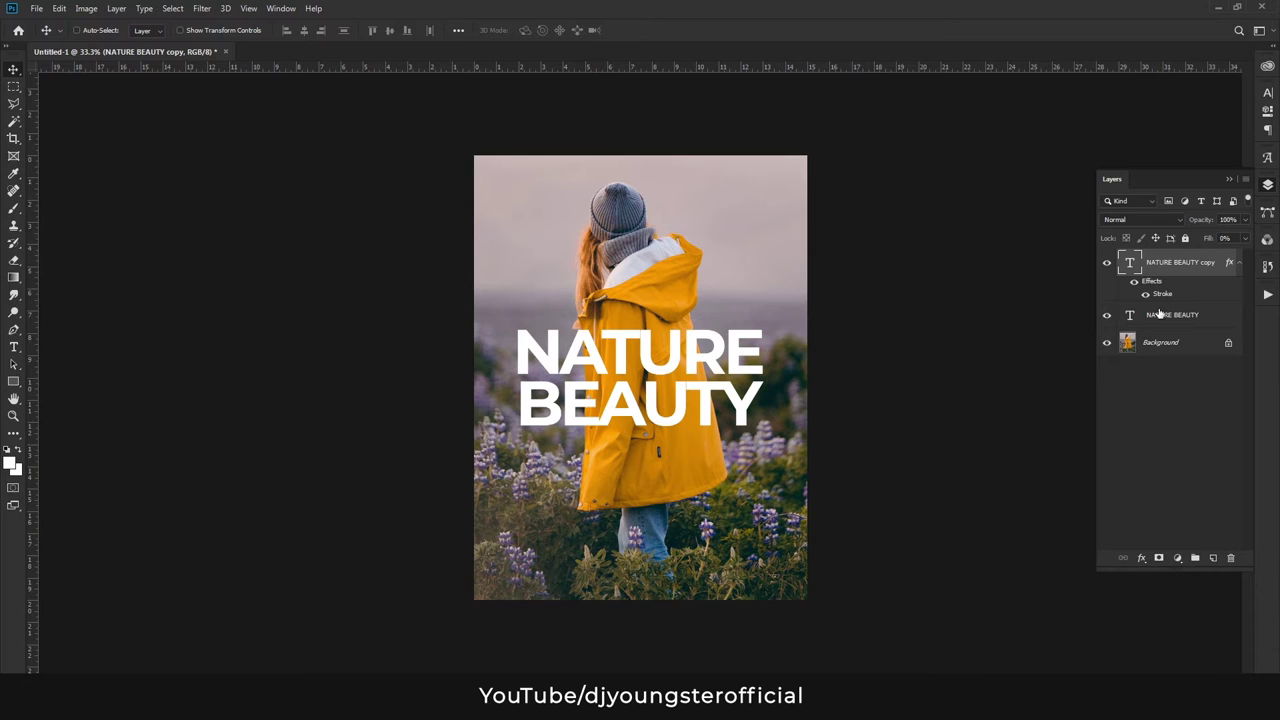
{"action": "left_click", "coordinate": [1159, 314]}
{"action": "right_click", "coordinate": [1212, 318]}
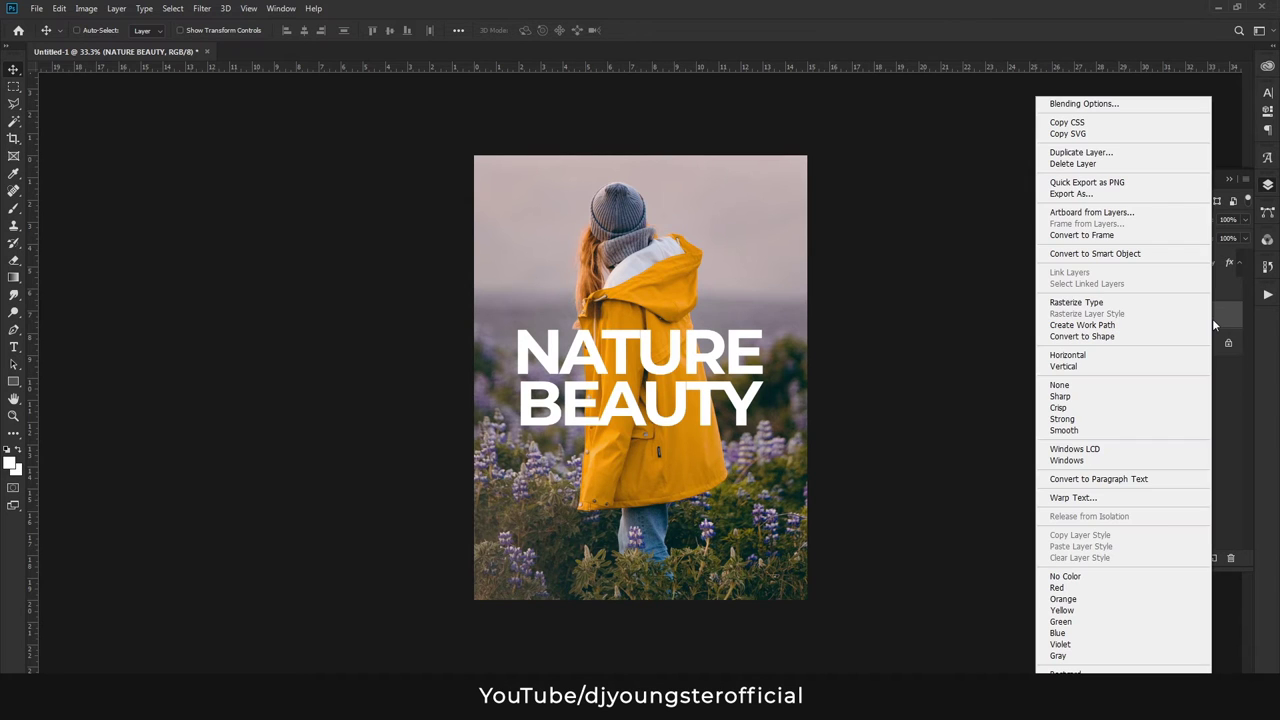
{"action": "left_click", "coordinate": [1076, 303]}
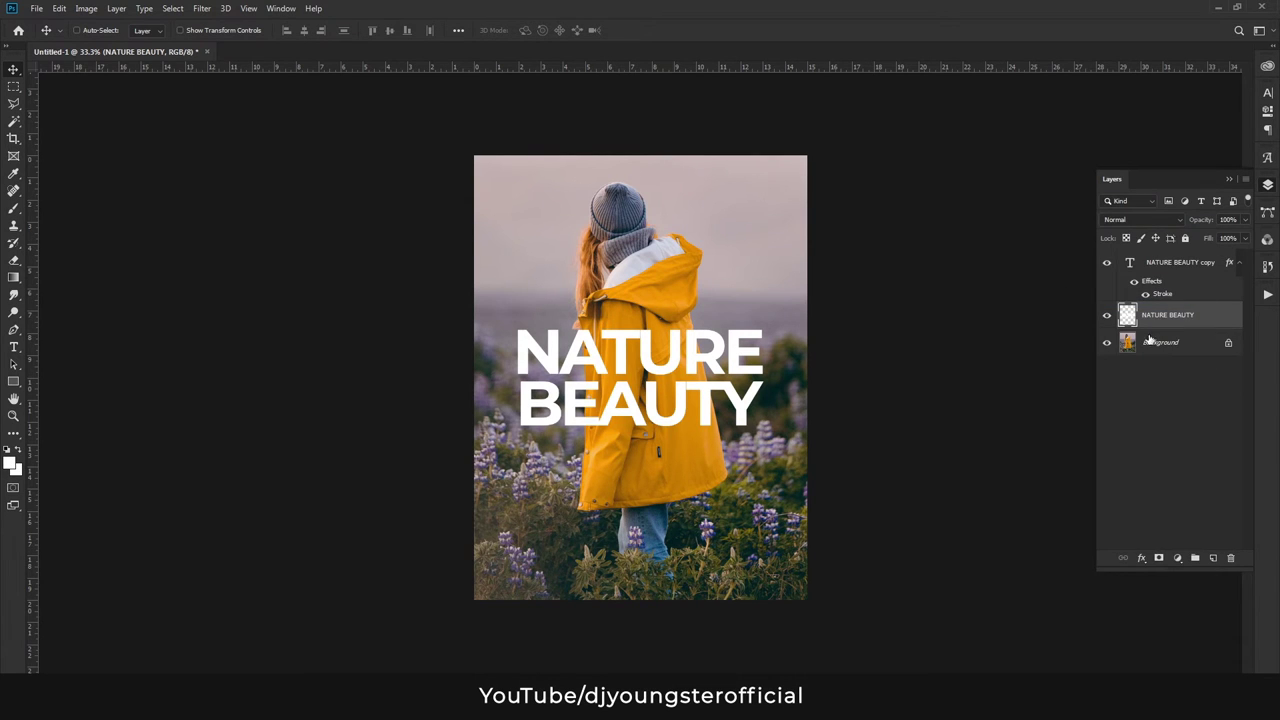
{"action": "left_click", "coordinate": [1160, 558]}
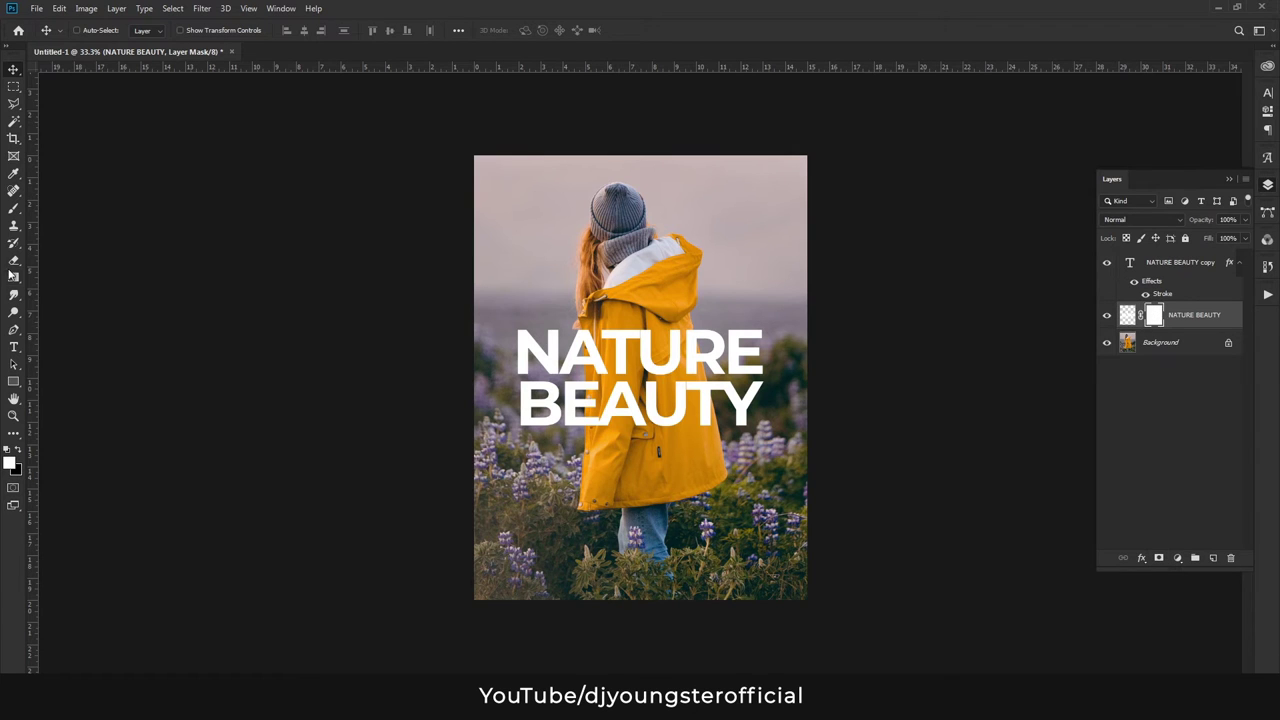
- Choose the regular Brush tool with black as the foreground colour
{"action": "left_click", "coordinate": [14, 208]}
{"action": "left_click", "coordinate": [66, 212]}
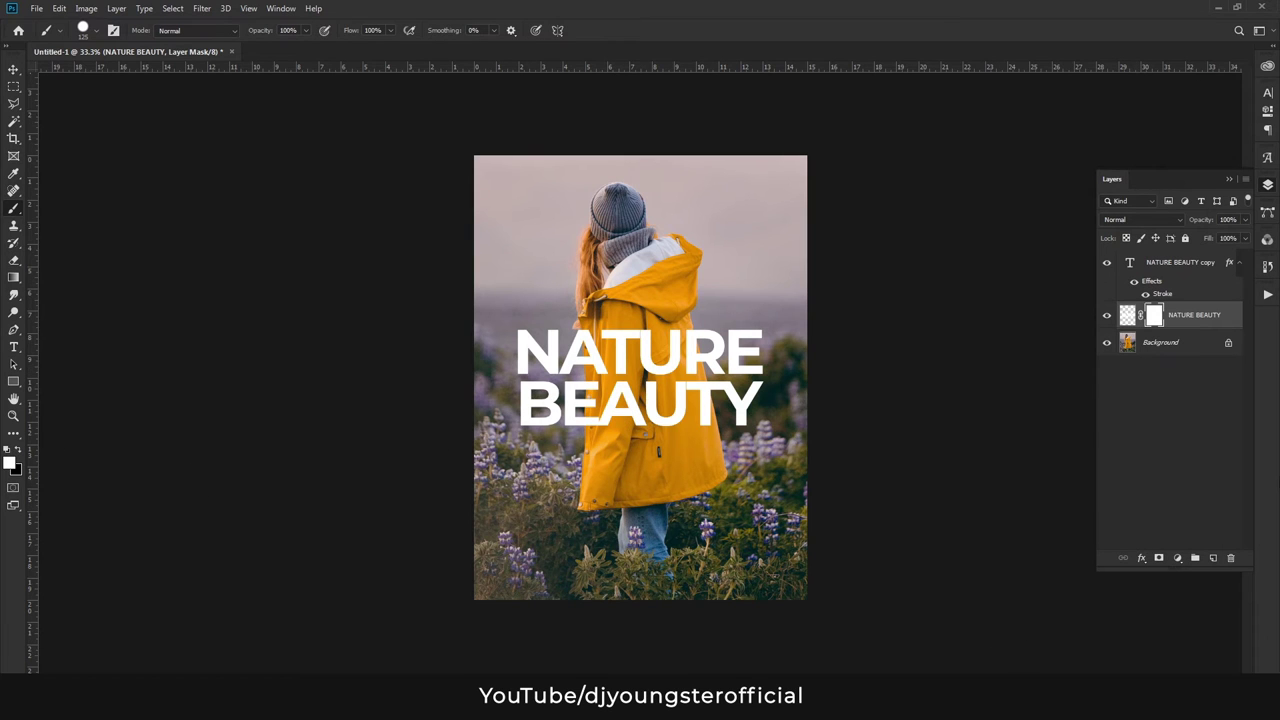
{"action": "left_click", "coordinate": [10, 462]}
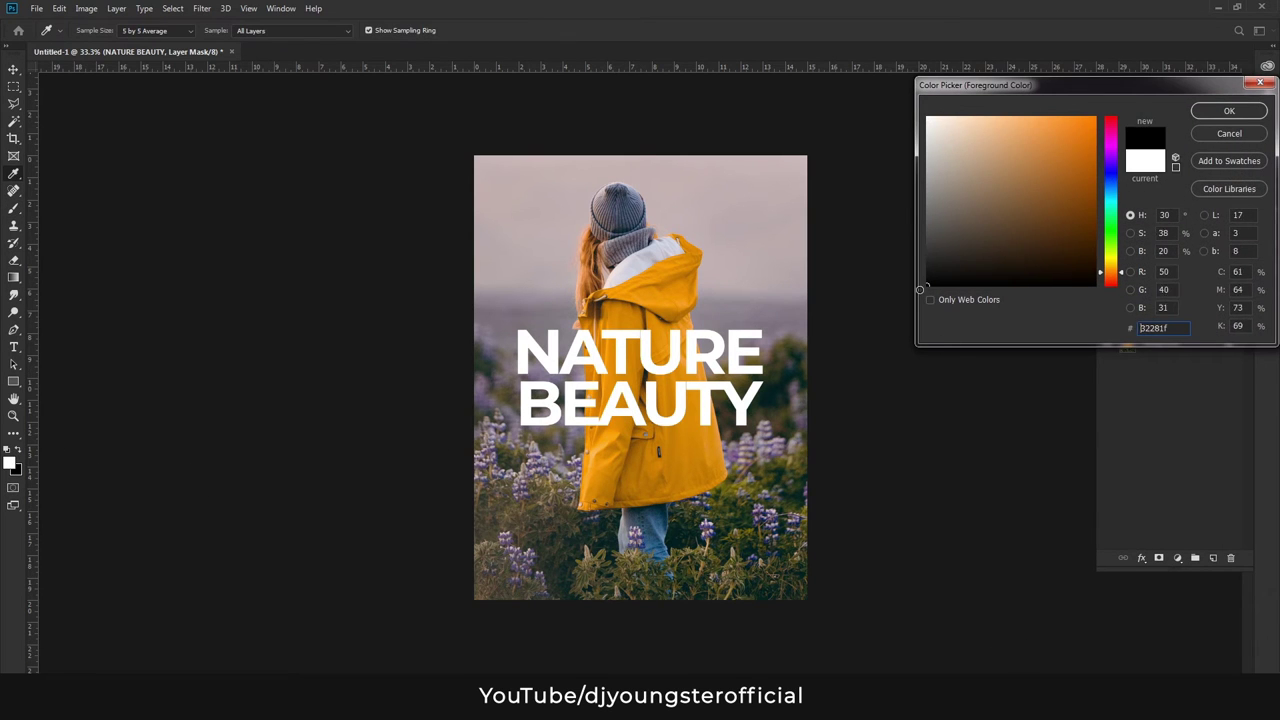
{"action": "left_click", "coordinate": [1229, 111]}
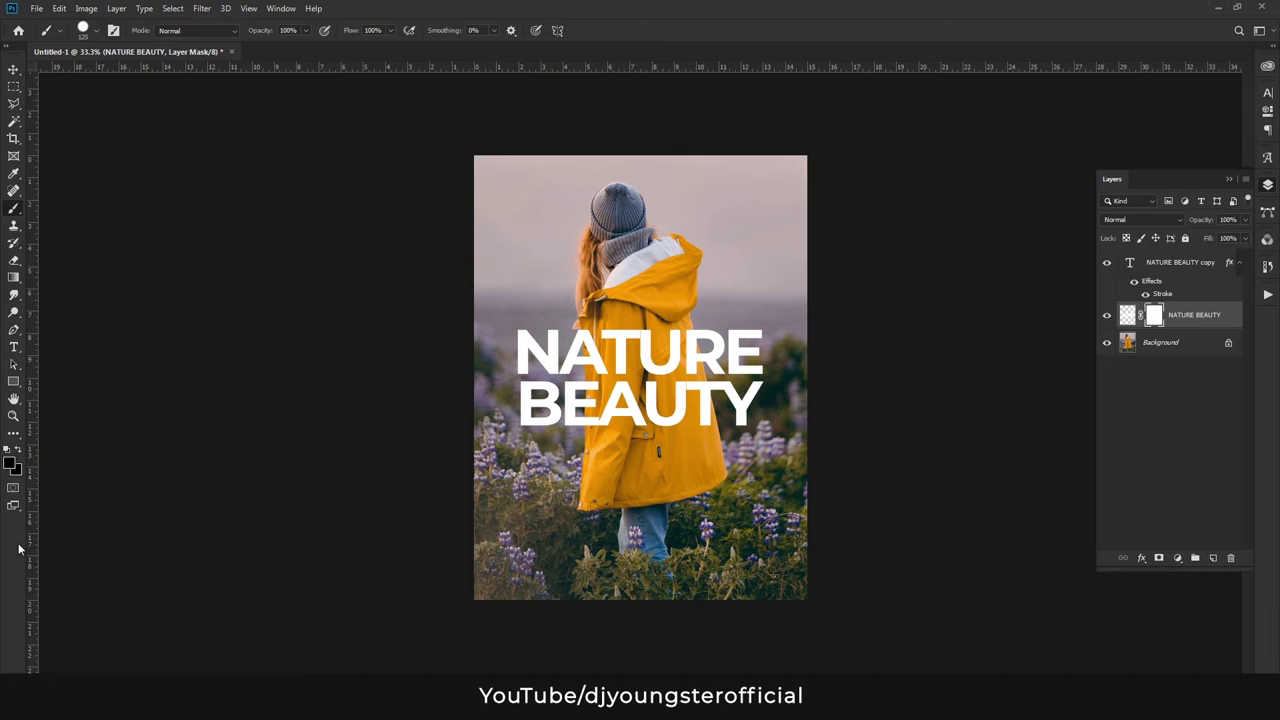
{"action": "left_click", "coordinate": [17, 470]}
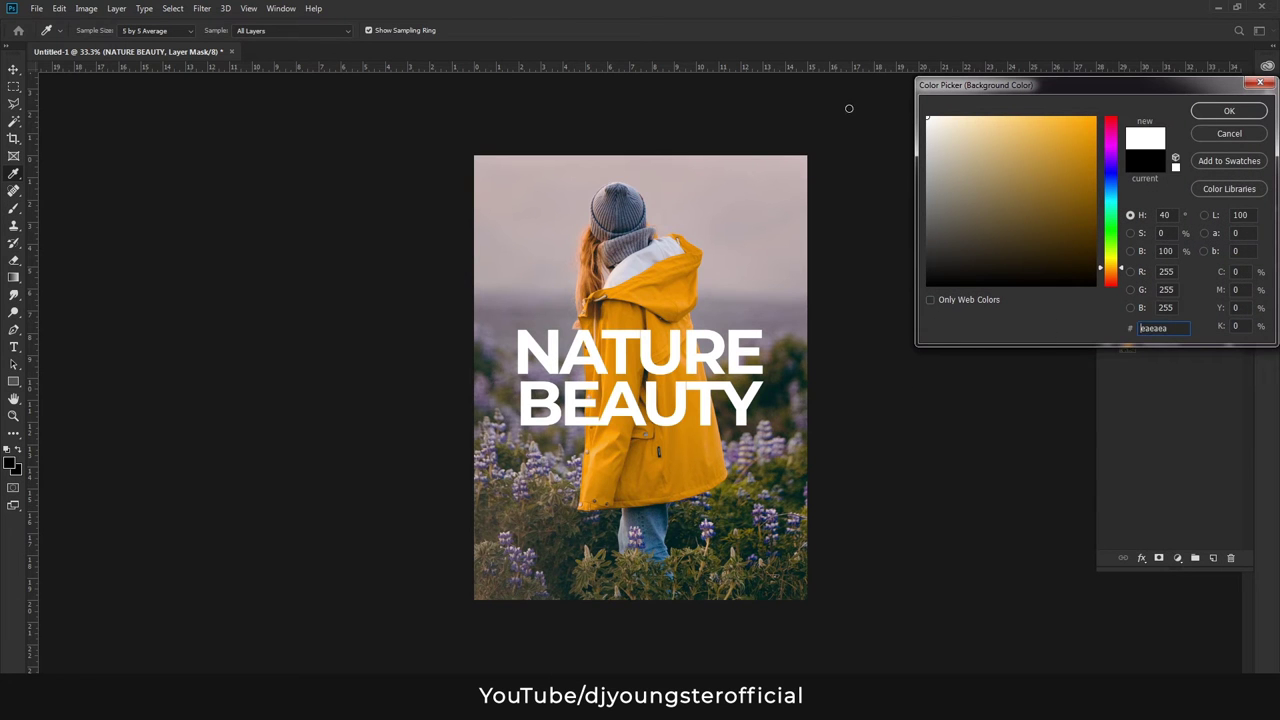
{"action": "left_click", "coordinate": [1229, 111]}
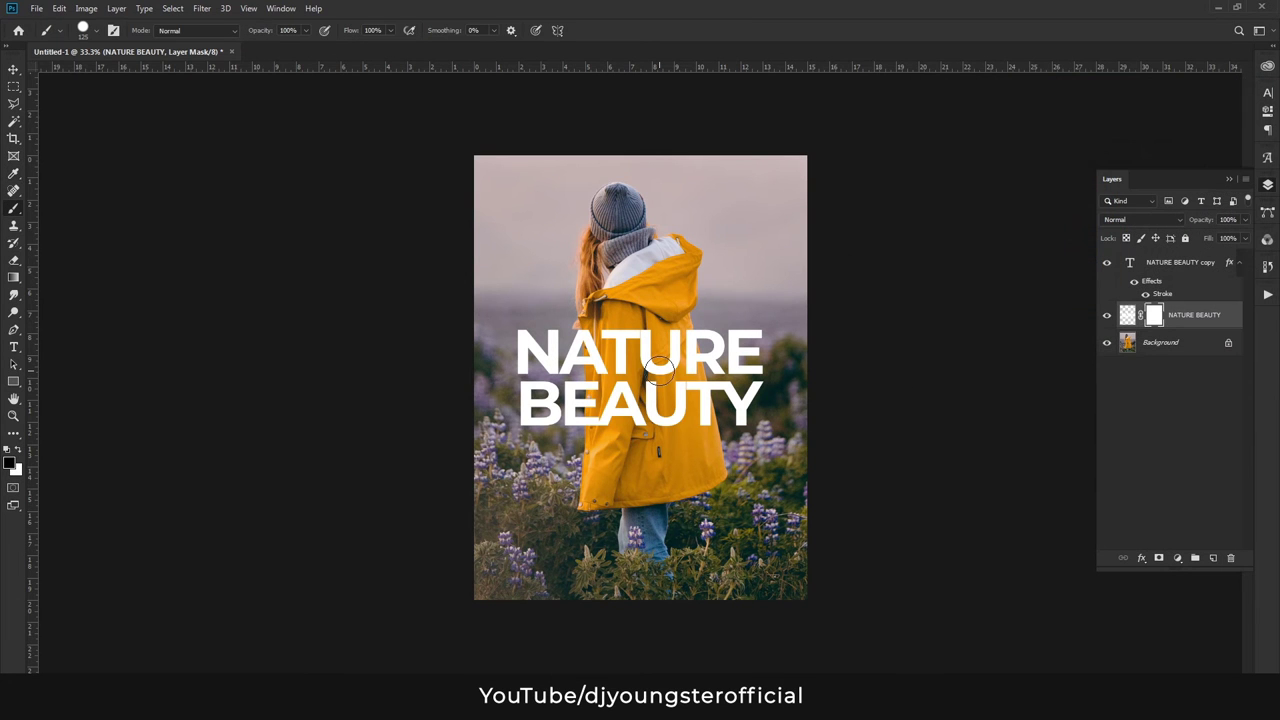
- Paint black on the mask over NATURE's U and A and BEAUTY's U, T and R on the coat
{"action": "scroll", "coordinate": [660, 372], "scroll_direction": "up", "scroll_amount": 3}
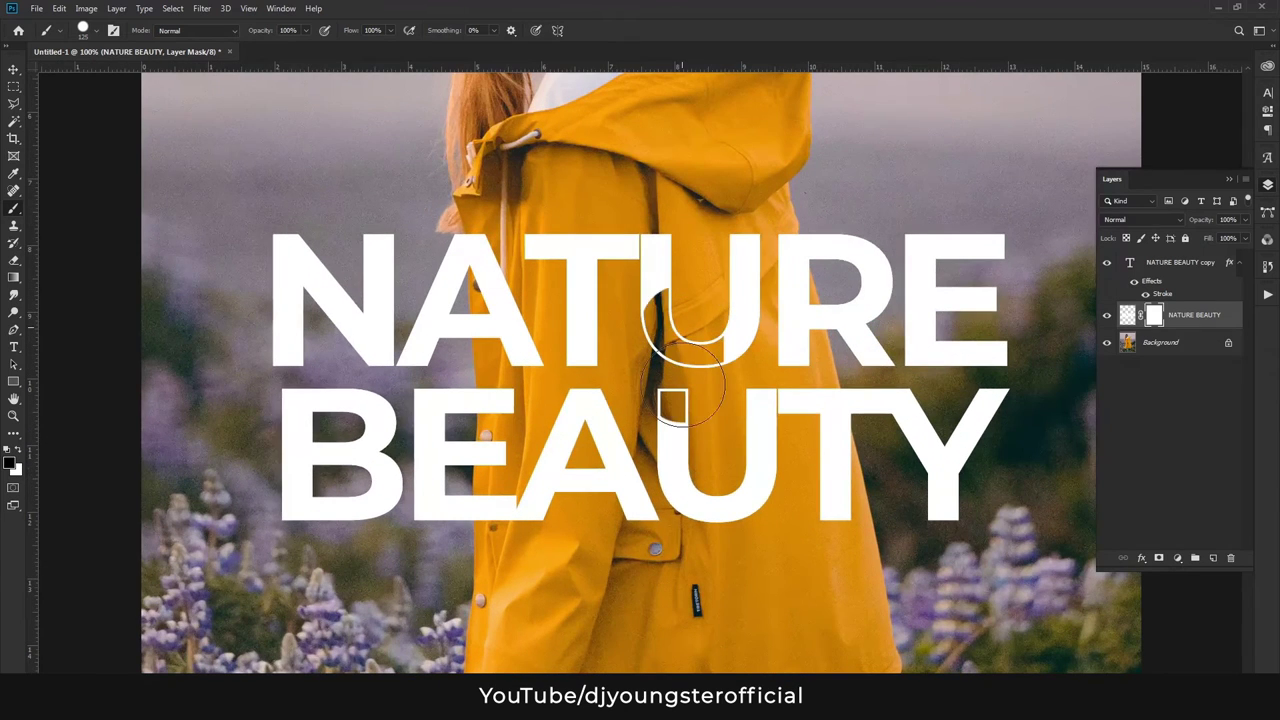
{"action": "mouse_move", "coordinate": [689, 377]}
{"action": "left_mouse_down"}
{"action": "mouse_move", "coordinate": [674, 292]}
{"action": "mouse_move", "coordinate": [577, 311]}
{"action": "left_mouse_up"}
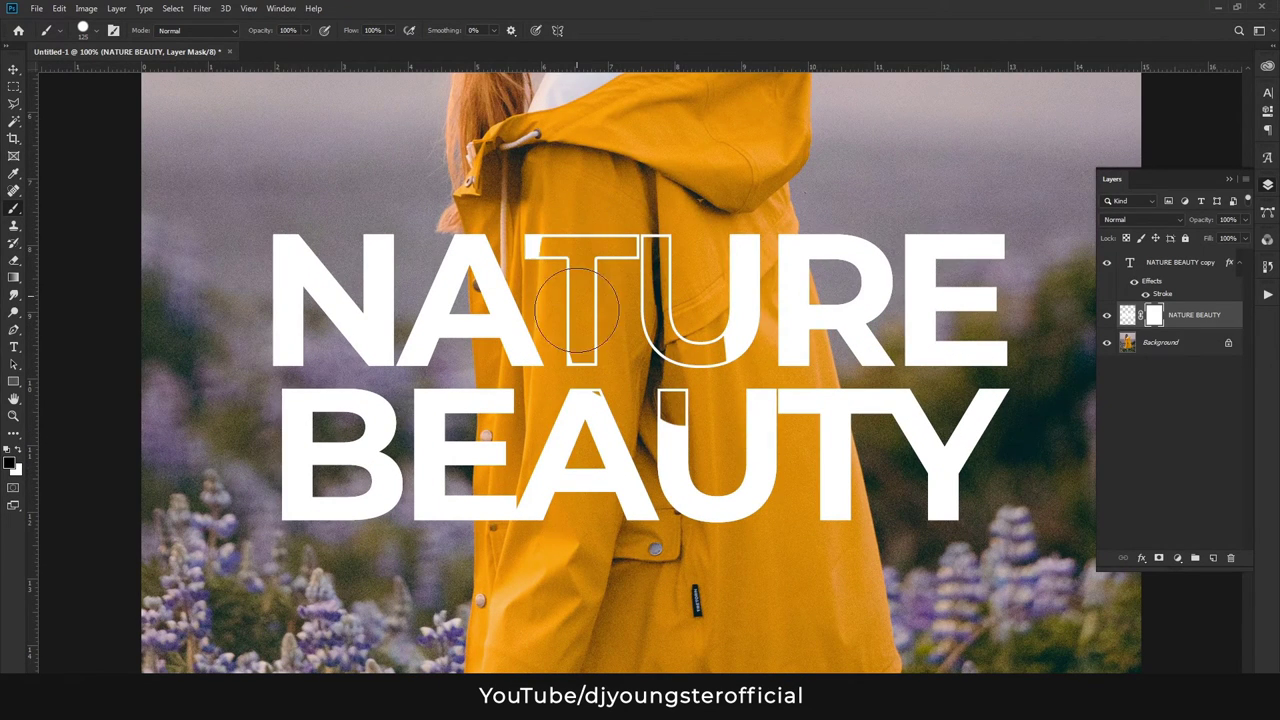
{"action": "mouse_move", "coordinate": [694, 358]}
{"action": "left_mouse_down"}
{"action": "mouse_move", "coordinate": [594, 401]}
{"action": "mouse_move", "coordinate": [526, 408]}
{"action": "left_mouse_up"}
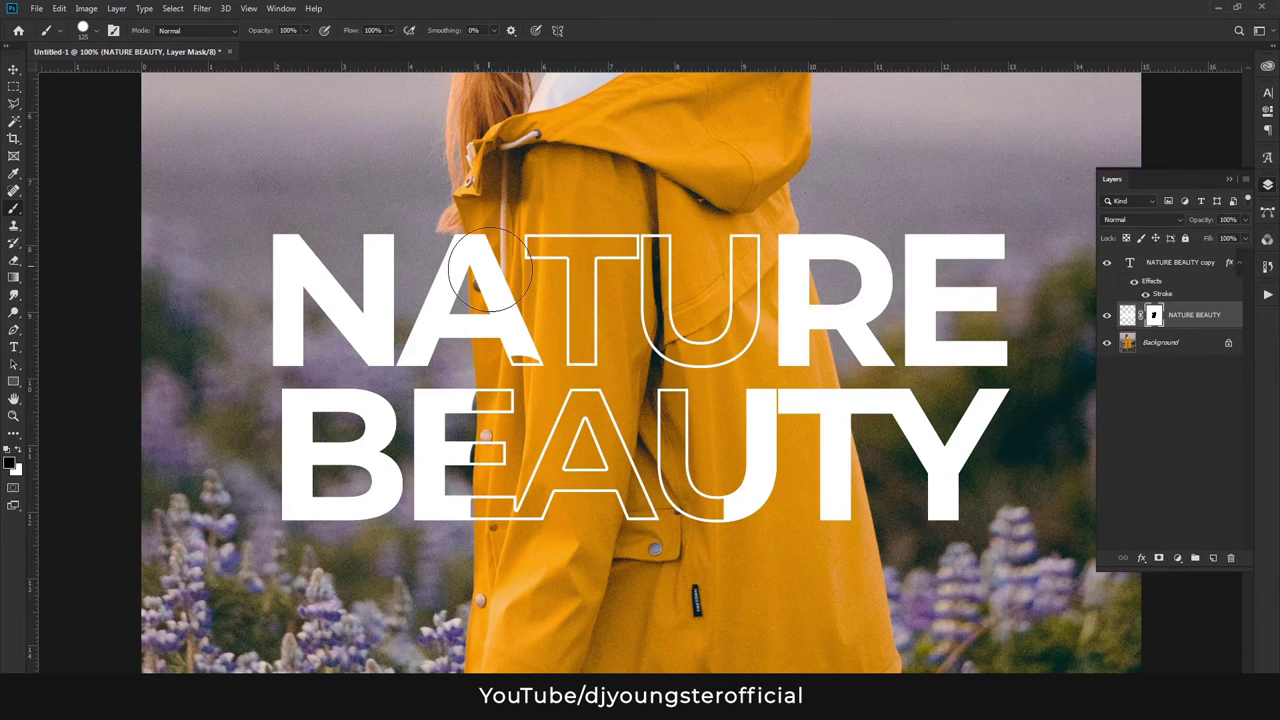
{"action": "left_click_drag", "start_coordinate": [509, 231], "coordinate": [547, 357]}
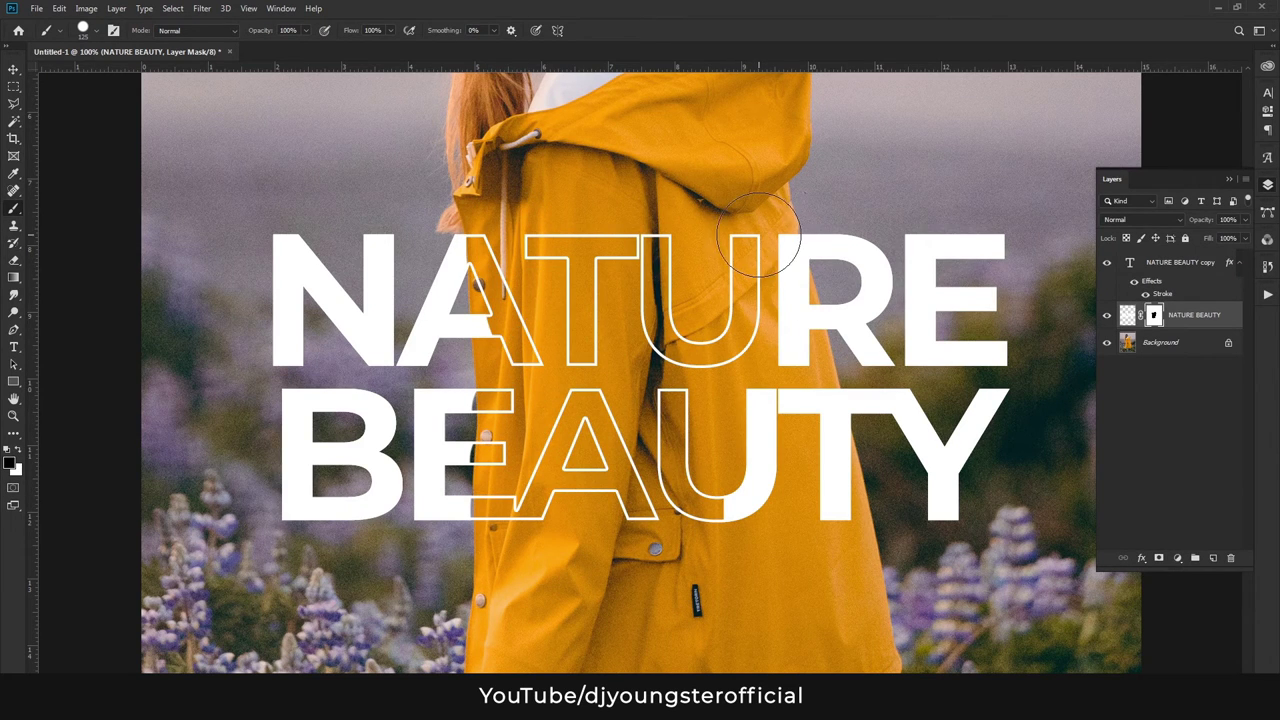
{"action": "mouse_move", "coordinate": [758, 236]}
{"action": "left_mouse_down"}
{"action": "mouse_move", "coordinate": [803, 438]}
{"action": "mouse_move", "coordinate": [745, 480]}
{"action": "mouse_move", "coordinate": [737, 591]}
{"action": "left_mouse_up"}
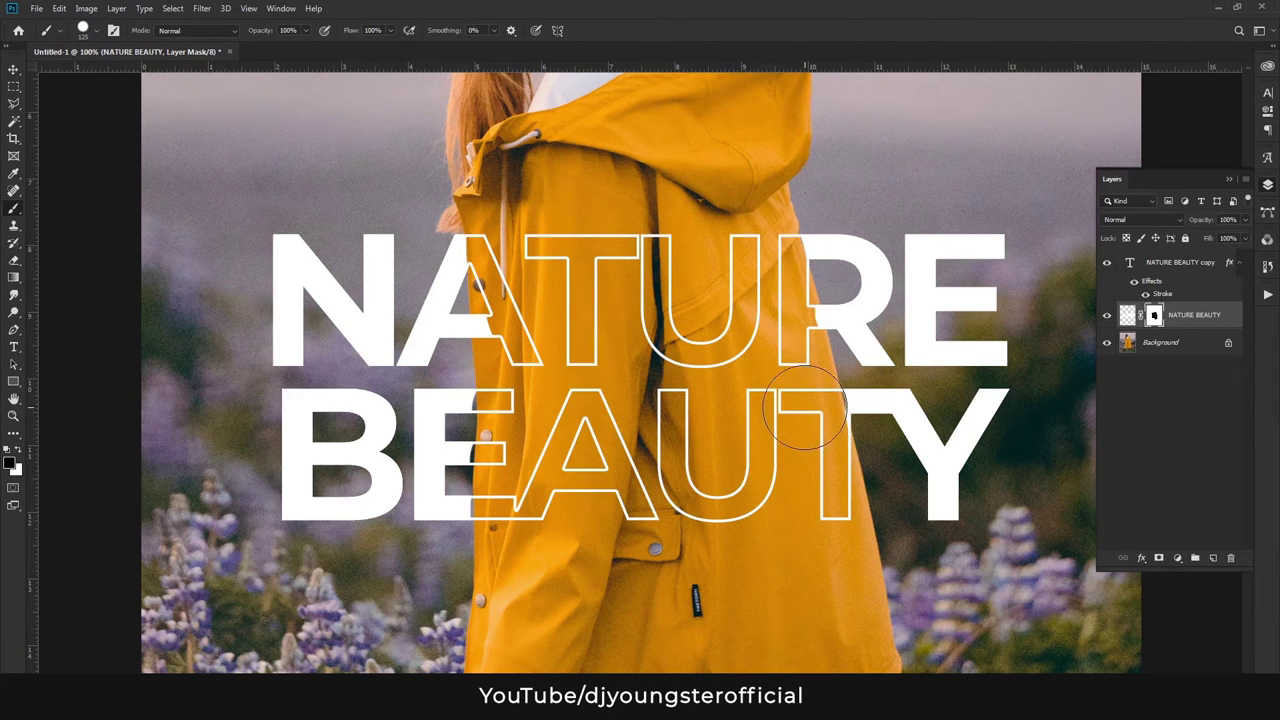
{"action": "mouse_move", "coordinate": [800, 420]}
{"action": "left_mouse_down"}
{"action": "mouse_move", "coordinate": [777, 300]}
{"action": "mouse_move", "coordinate": [786, 338]}
{"action": "left_mouse_up"}
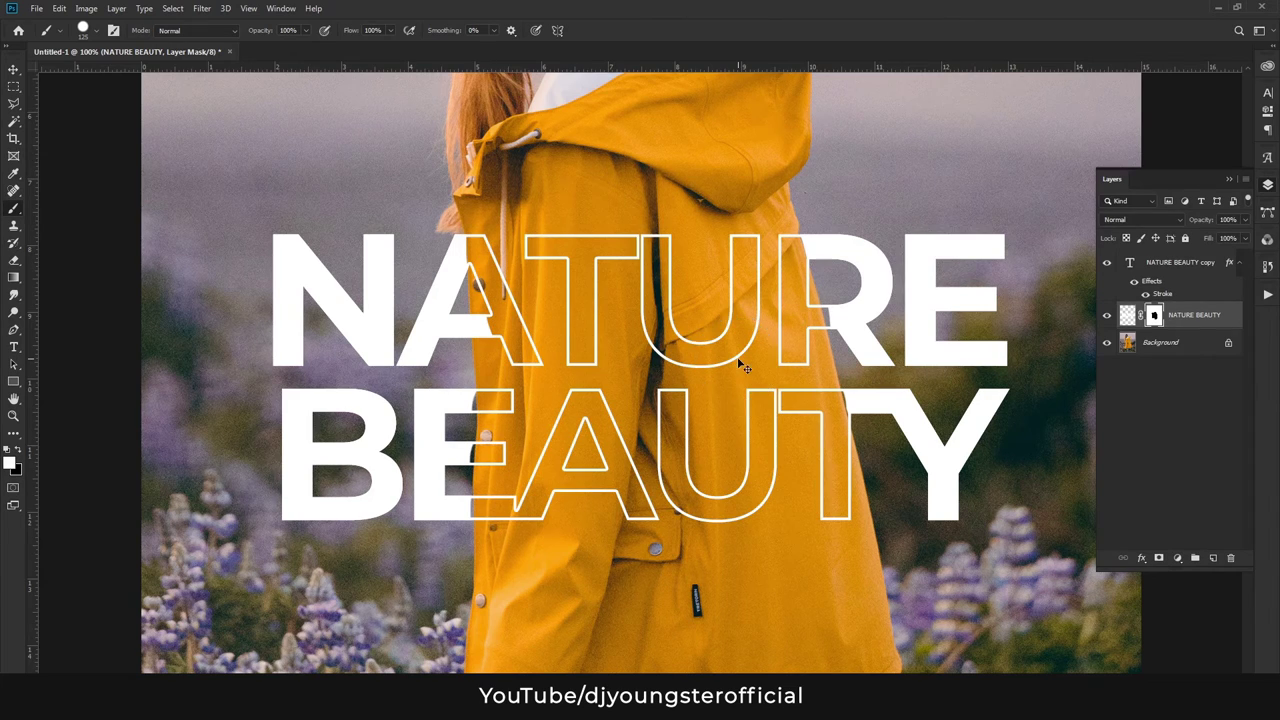
- Zoom in to about 300% on NATURE's A at the coat's edge
{"action": "scroll", "coordinate": [745, 368], "scroll_direction": "up", "scroll_amount": 3}
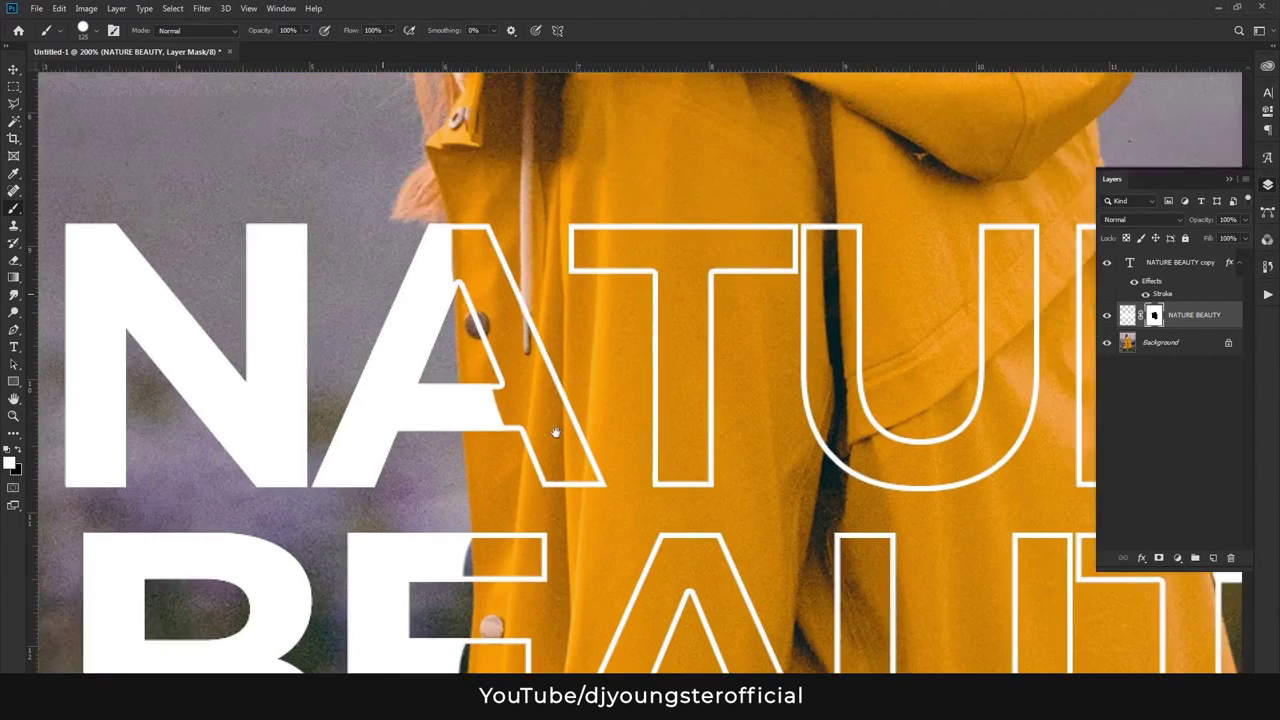
{"action": "left_click_drag", "start_coordinate": [542, 426], "coordinate": [582, 446]}
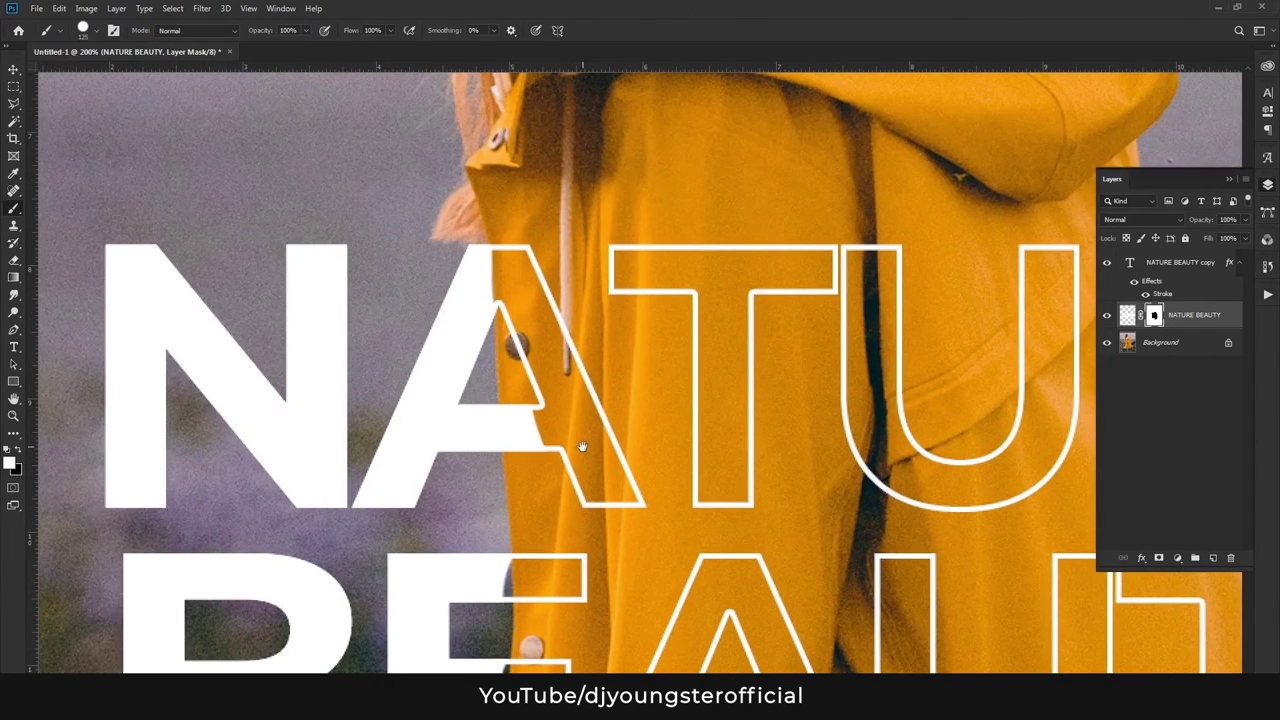
{"action": "scroll", "coordinate": [557, 381], "scroll_direction": "up", "scroll_amount": 2}
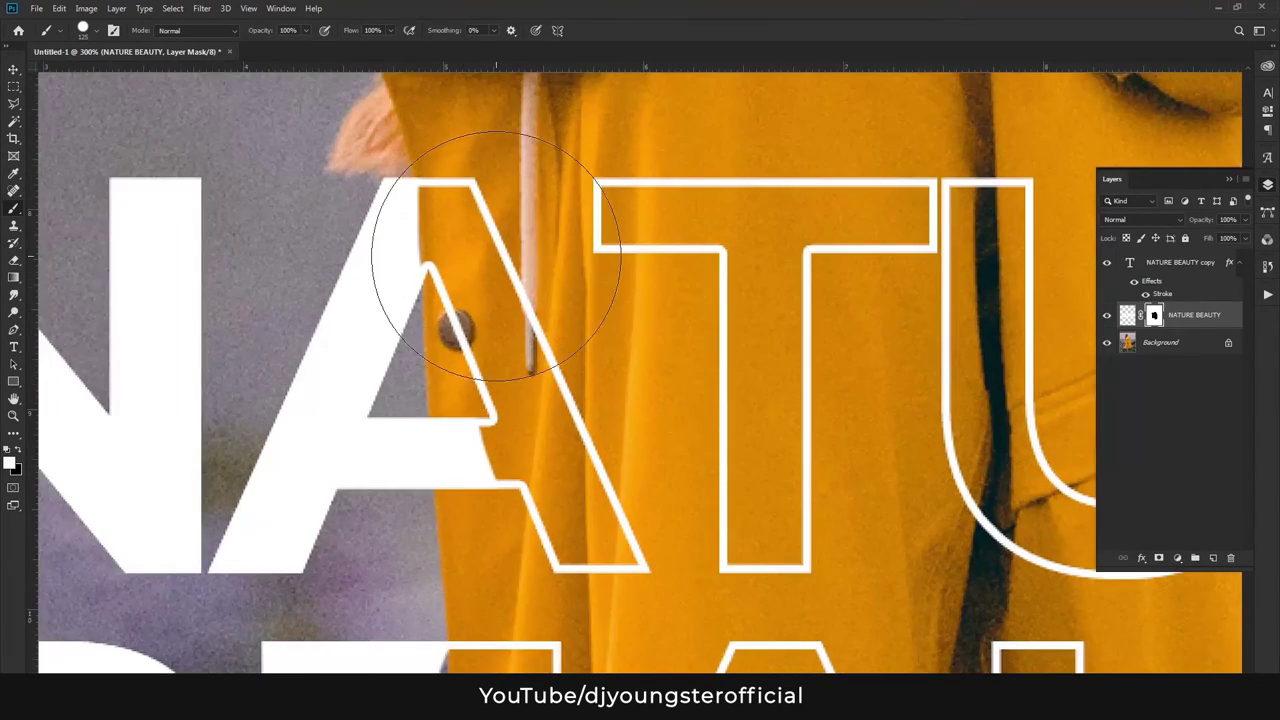
{"action": "left_click", "coordinate": [536, 226]}
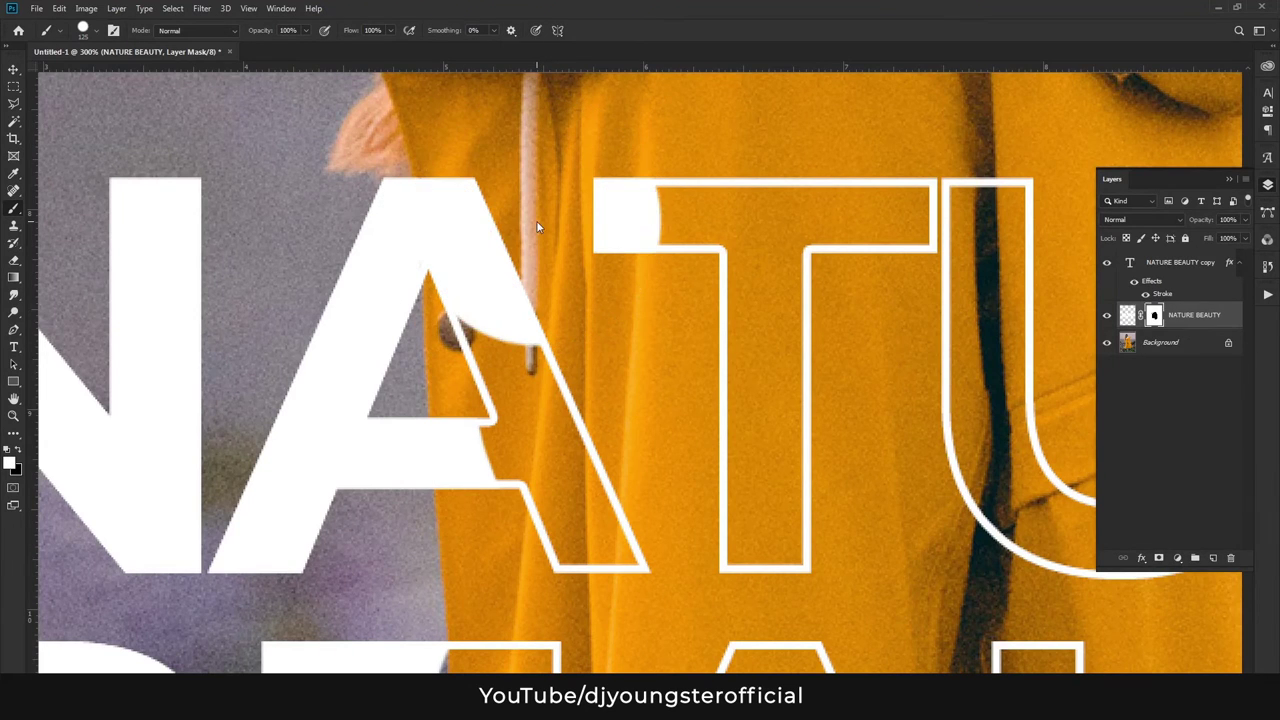
{"action": "key", "text": "ctrl+z"}
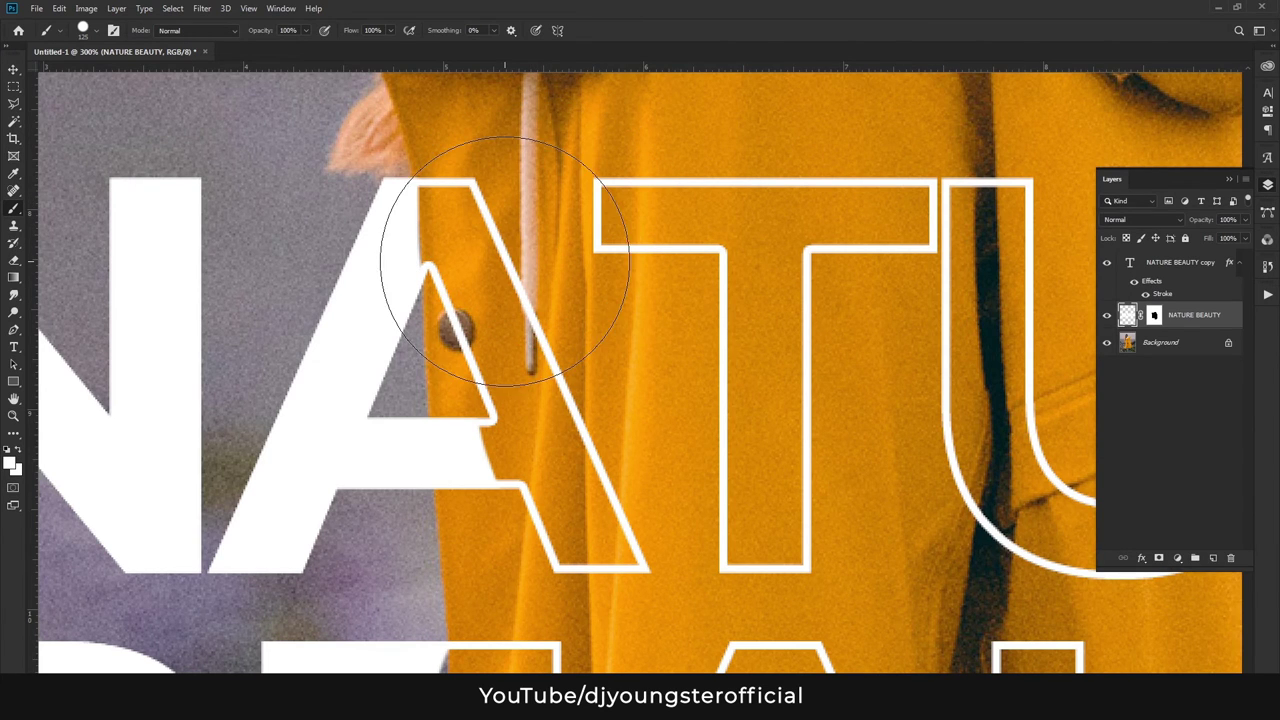
{"action": "left_click_drag", "start_coordinate": [457, 300], "coordinate": [543, 429]}
- Target the text layer mask and paint black over the A's crossbar where it crosses the coat
{"action": "left_click", "coordinate": [1153, 317]}
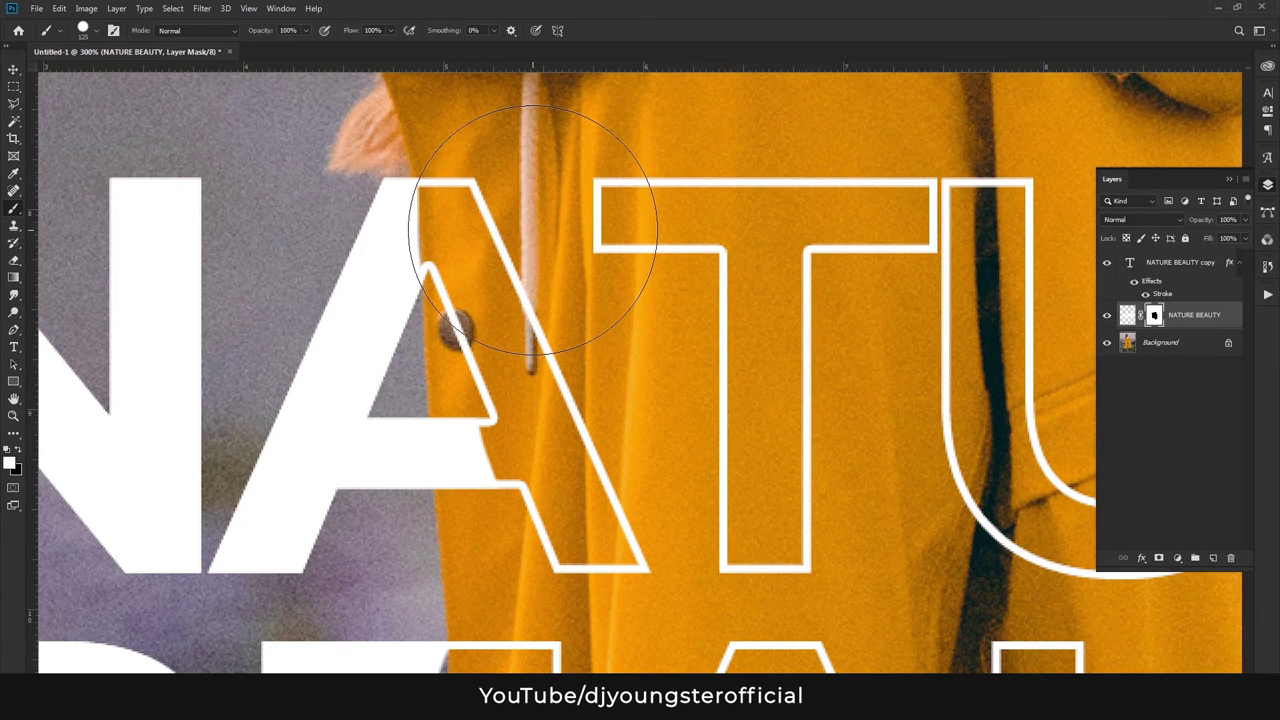
{"action": "left_click", "coordinate": [532, 228]}
{"action": "key", "text": "ctrl+z"}
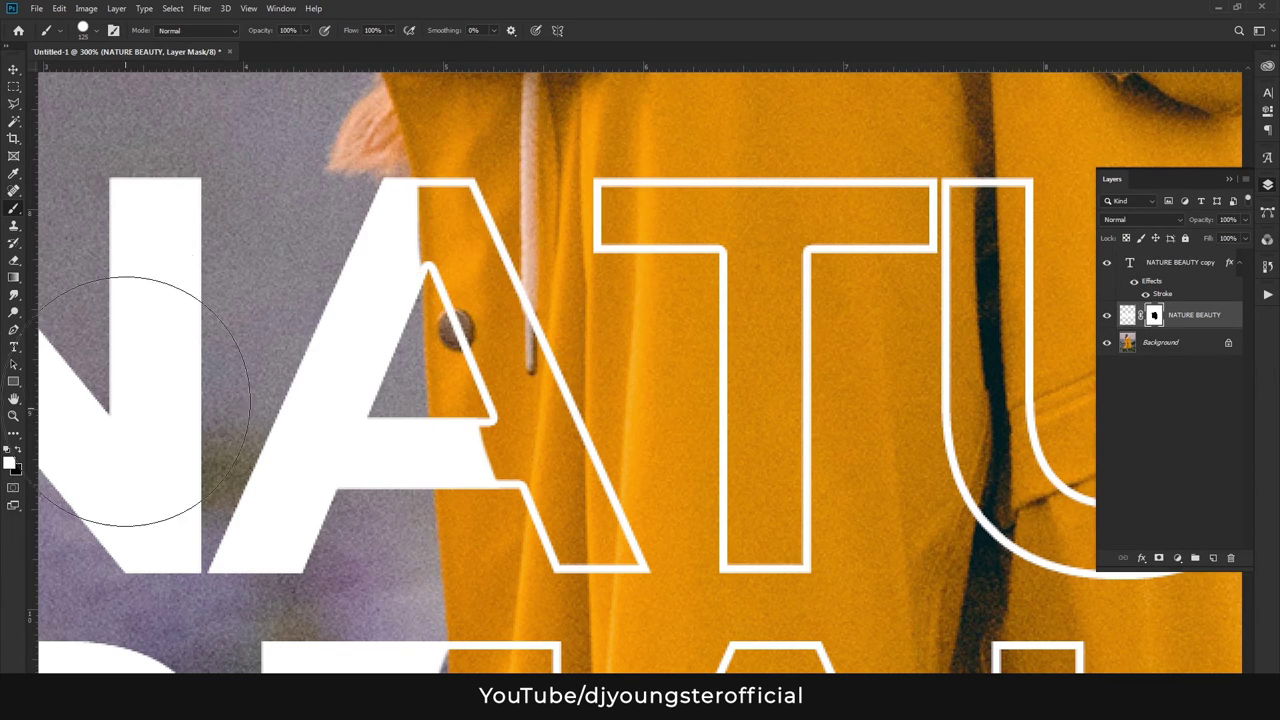
{"action": "left_click", "coordinate": [18, 454]}
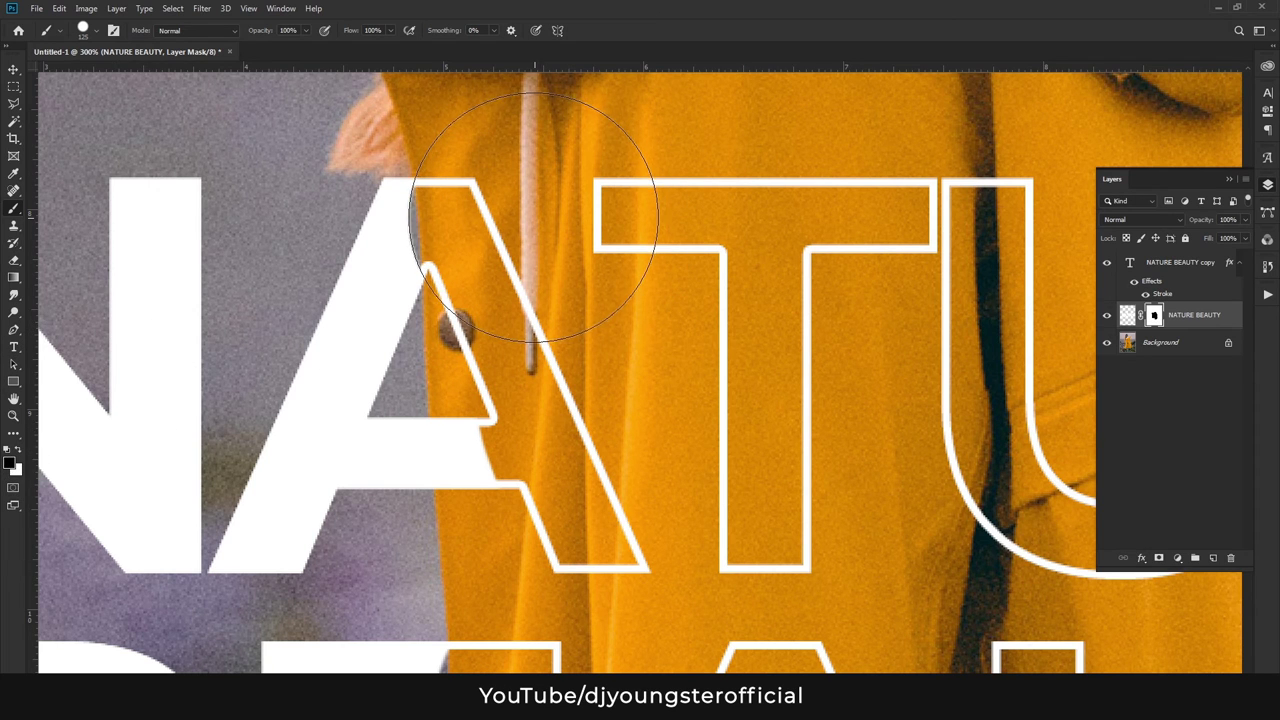
{"action": "key", "text": "x"}
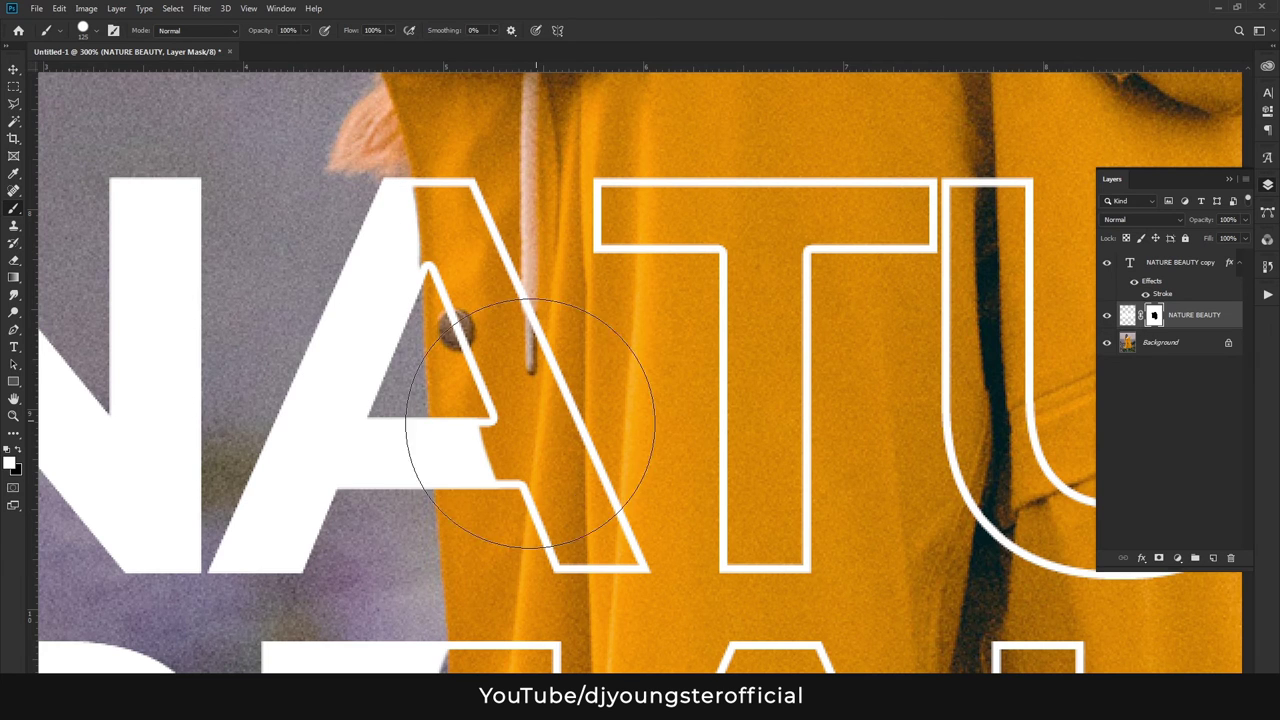
{"action": "key", "text": "x"}
{"action": "left_click", "coordinate": [554, 450]}
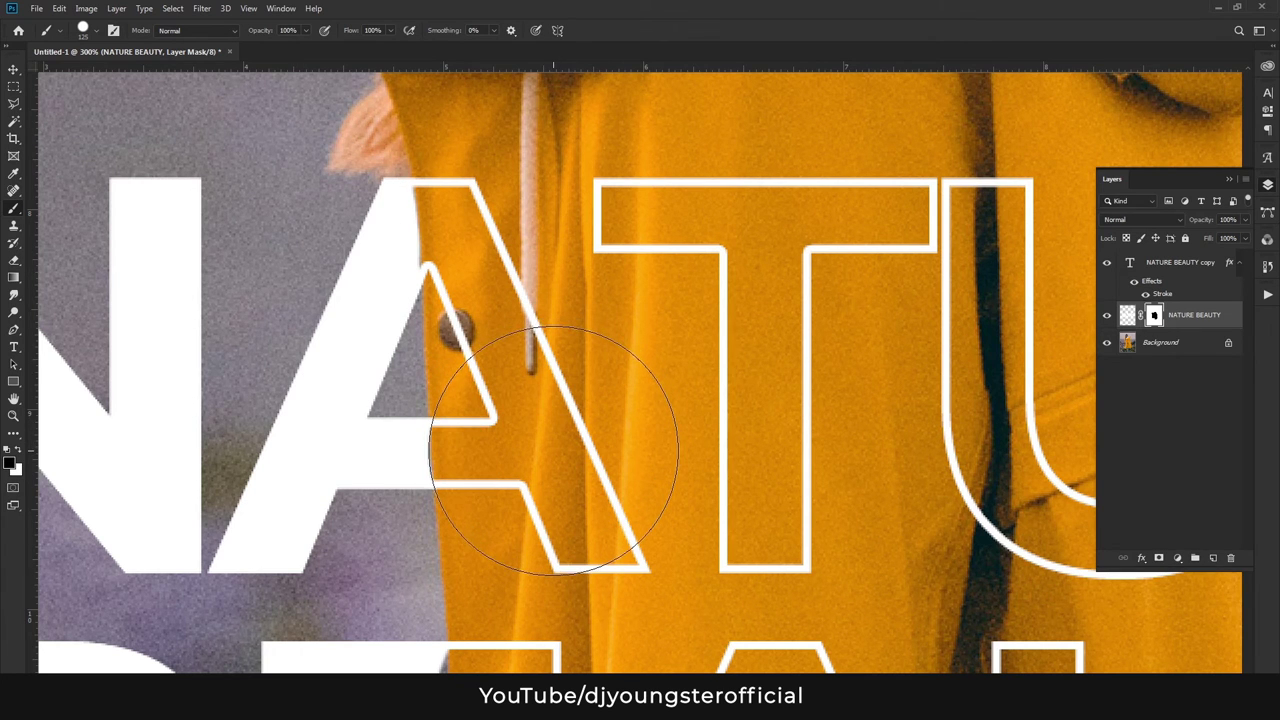
{"action": "key", "text": "x"}
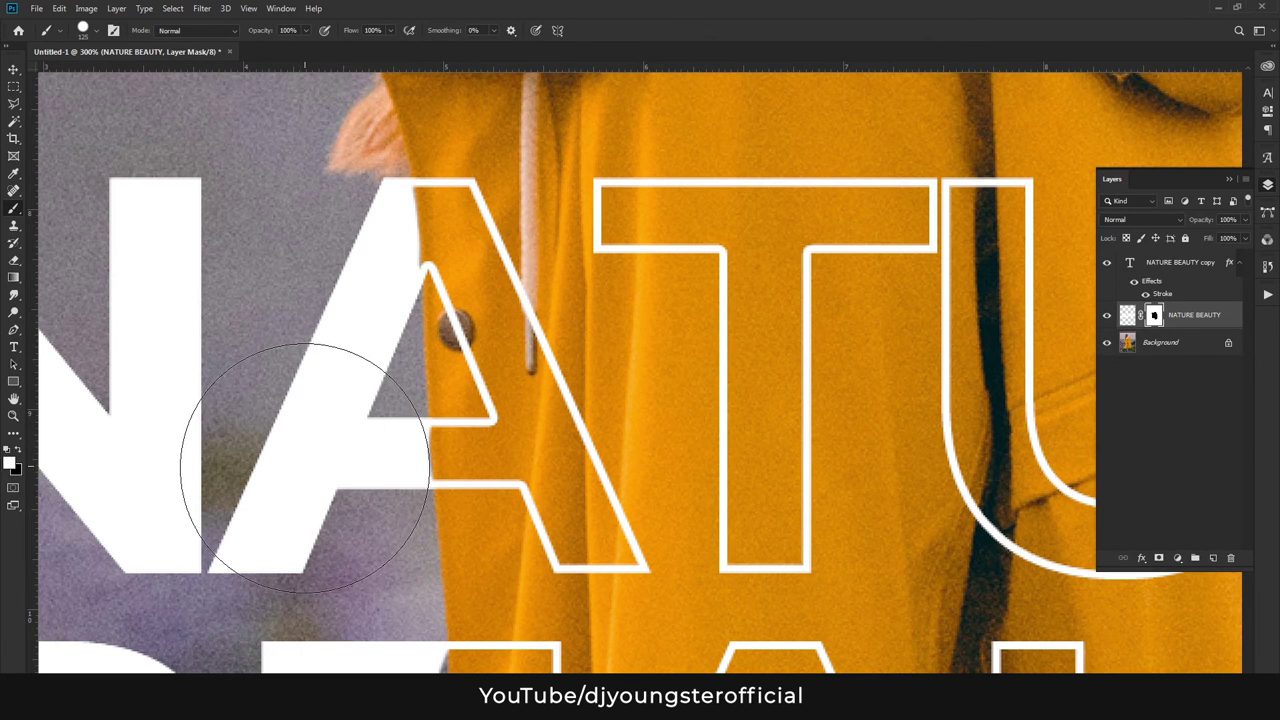
- Pan to BEAUTY's E and paint white to restore its top arm's fill
{"action": "left_click_drag", "start_coordinate": [425, 435], "coordinate": [361, 177]}
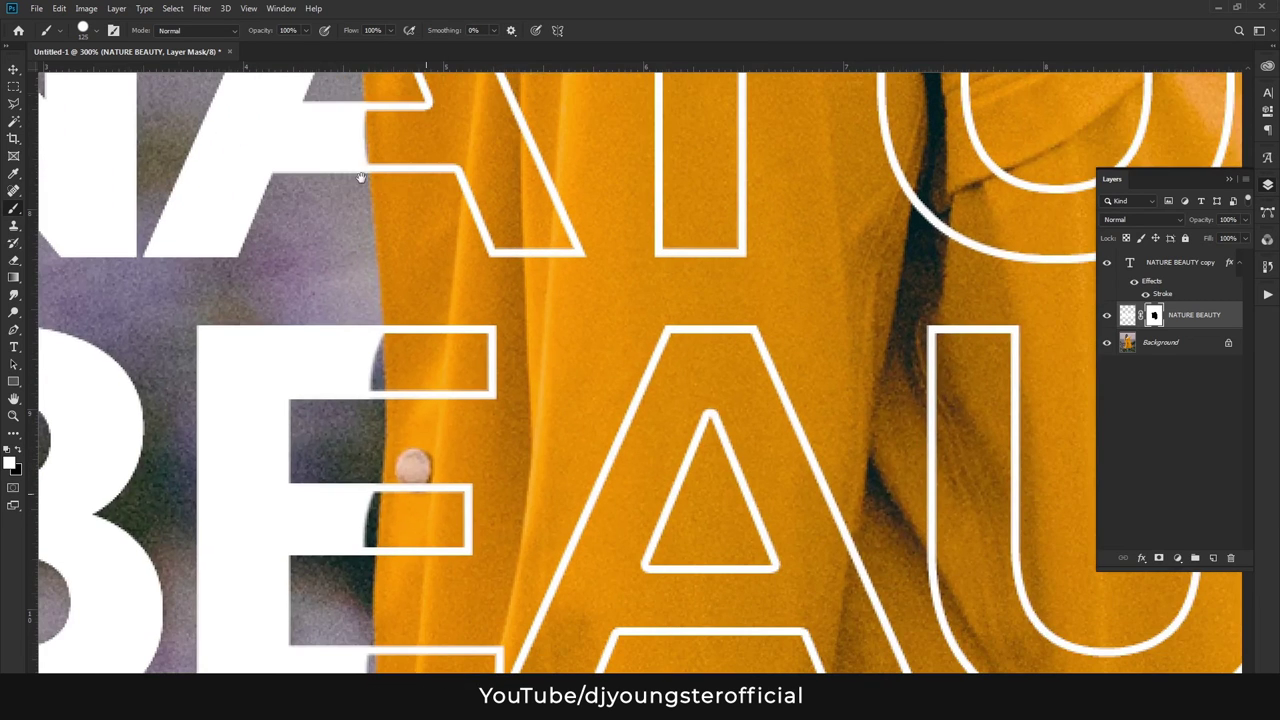
{"action": "left_click", "coordinate": [257, 358]}
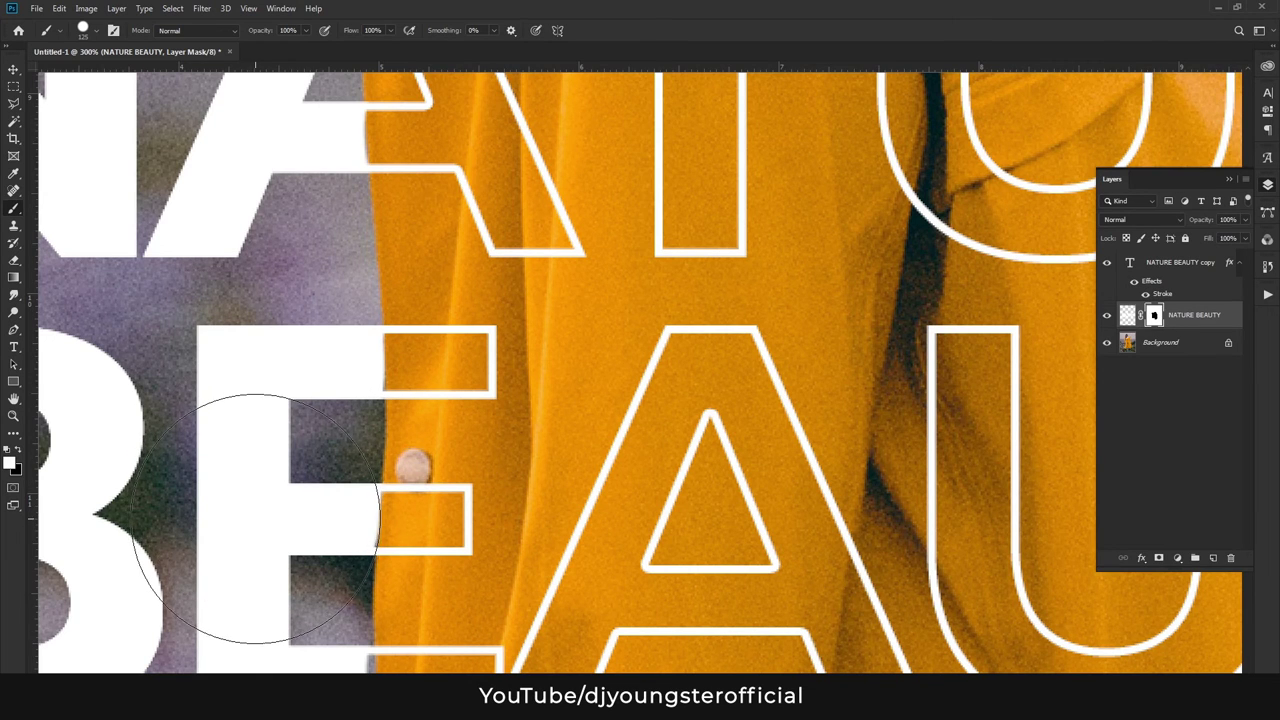
{"action": "left_click_drag", "start_coordinate": [398, 482], "coordinate": [405, 165]}
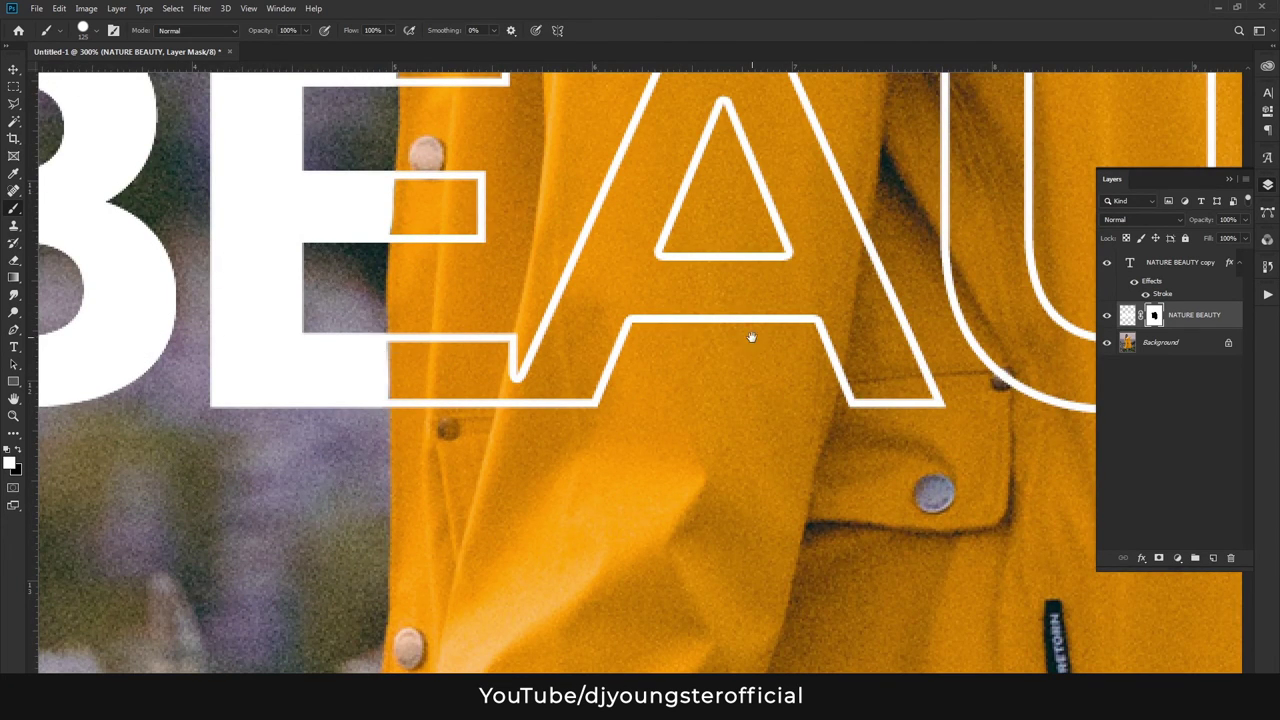
{"action": "mouse_move", "coordinate": [751, 337]}
{"action": "left_mouse_down"}
{"action": "mouse_move", "coordinate": [503, 493]}
{"action": "mouse_move", "coordinate": [283, 538]}
{"action": "left_mouse_up"}
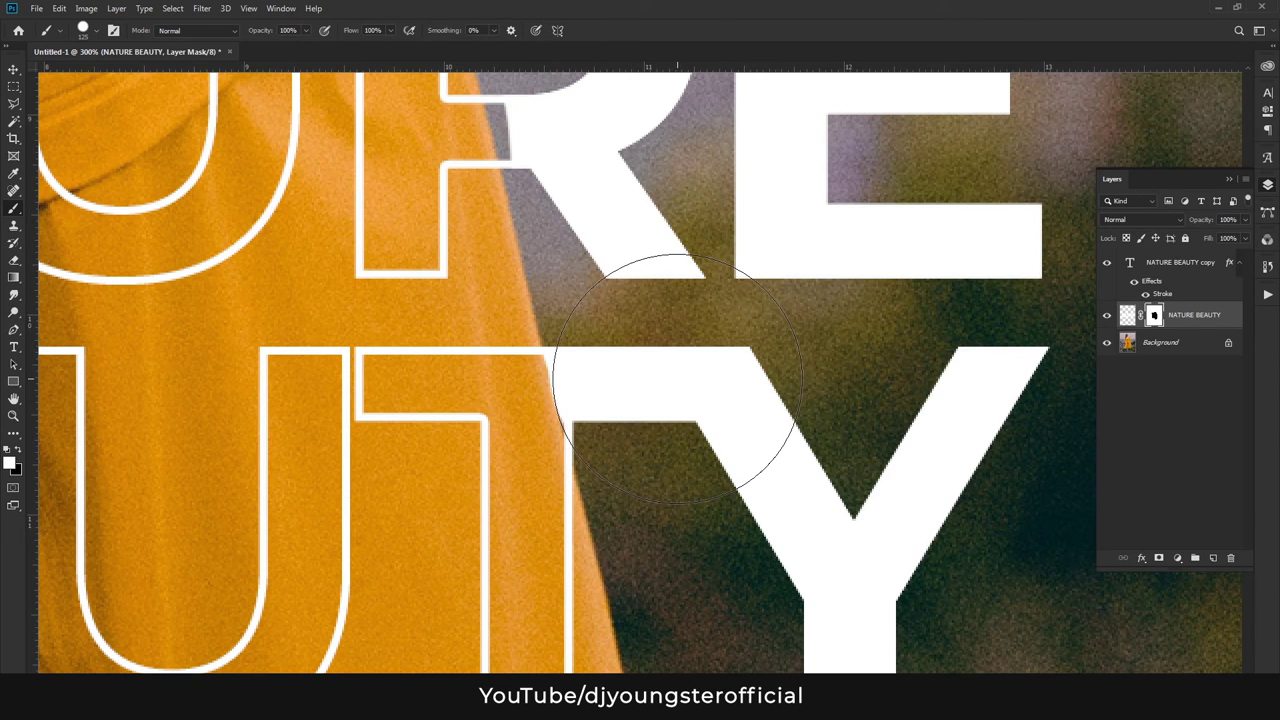
- Paint white over the R's left part off the coat, then zoom out to the whole title
{"action": "scroll", "coordinate": [623, 300], "scroll_direction": "up", "scroll_amount": 3}
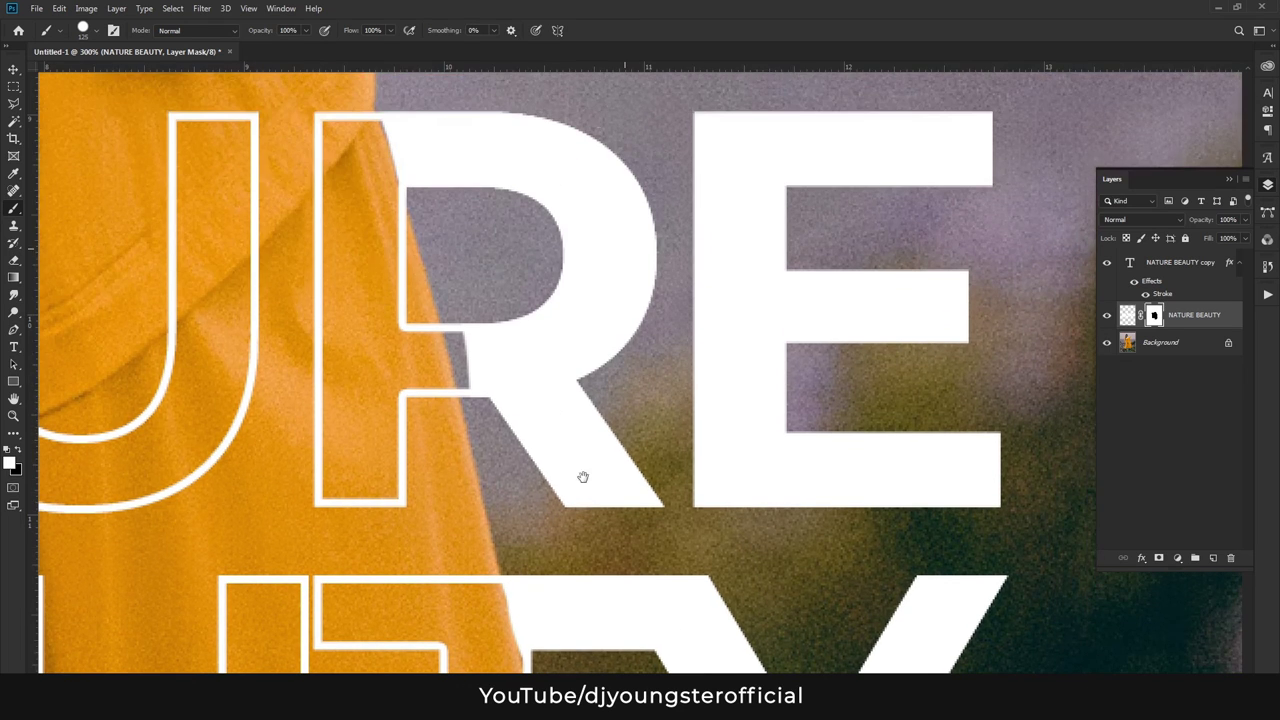
{"action": "mouse_move", "coordinate": [609, 356]}
{"action": "left_mouse_down"}
{"action": "mouse_move", "coordinate": [557, 320]}
{"action": "mouse_move", "coordinate": [571, 309]}
{"action": "mouse_move", "coordinate": [557, 271]}
{"action": "mouse_move", "coordinate": [574, 349]}
{"action": "left_mouse_up"}
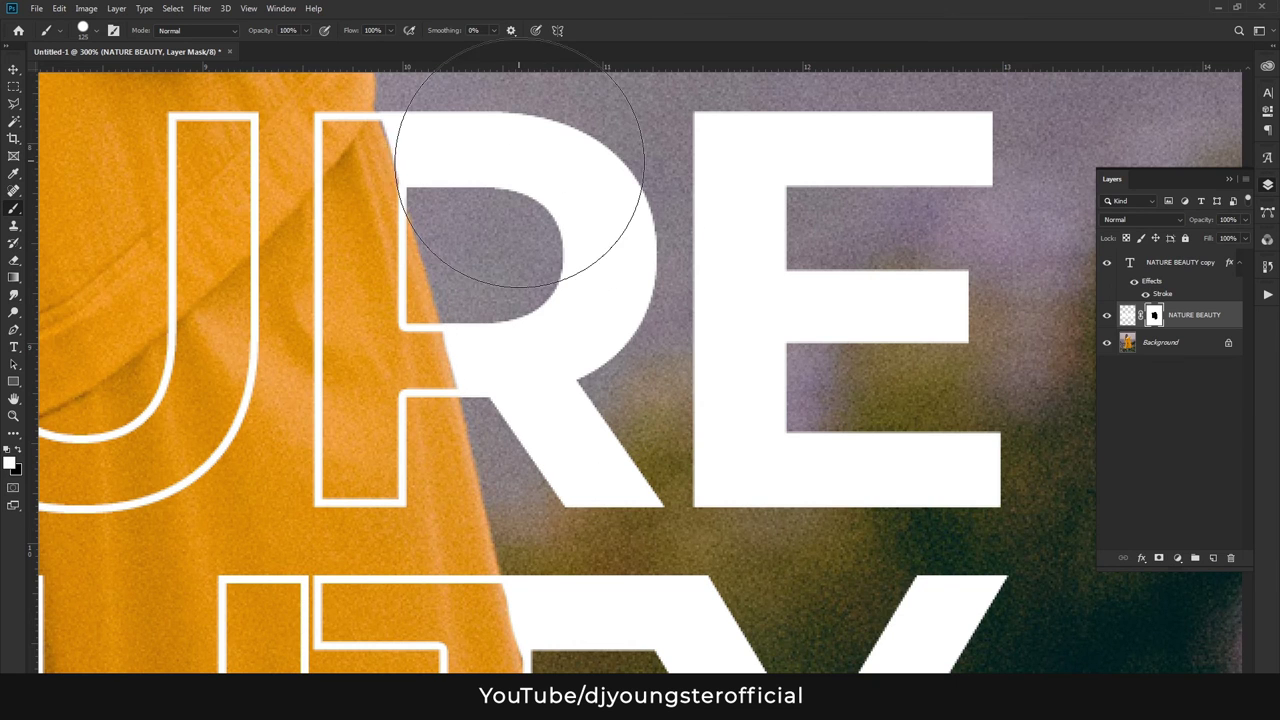
{"action": "left_click_drag", "start_coordinate": [514, 240], "coordinate": [550, 428]}
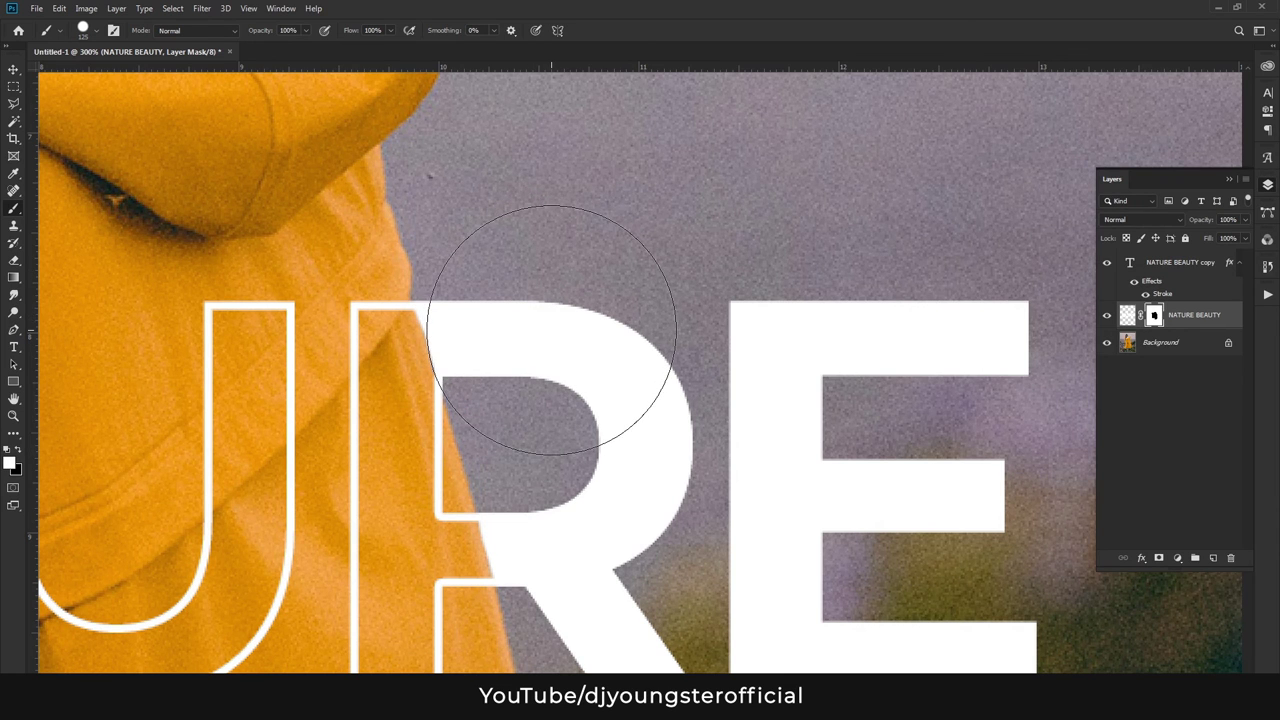
{"action": "key", "text": "ctrl+minus"}
{"action": "key", "text": "ctrl+minus"}
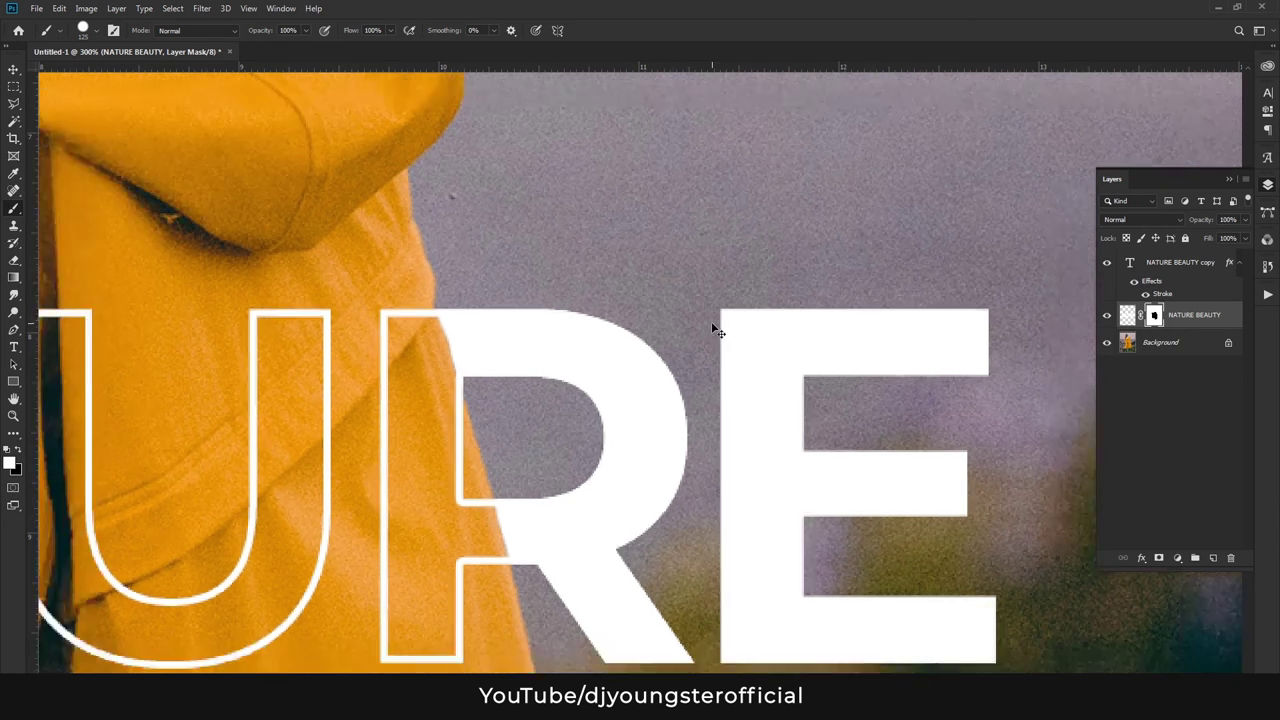
{"action": "key", "text": "ctrl+minus"}
{"action": "key", "text": "ctrl+minus"}
{"action": "key", "text": "ctrl+minus"}
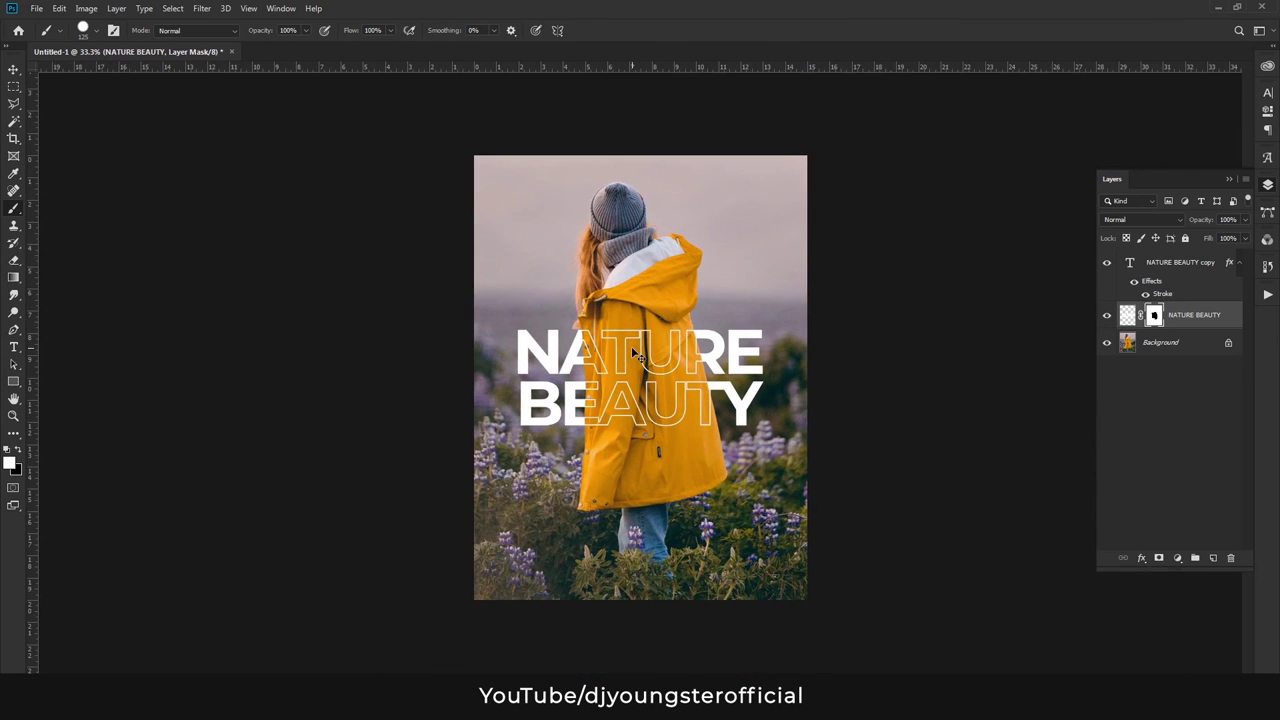
{"action": "key", "text": "ctrl+plus"}
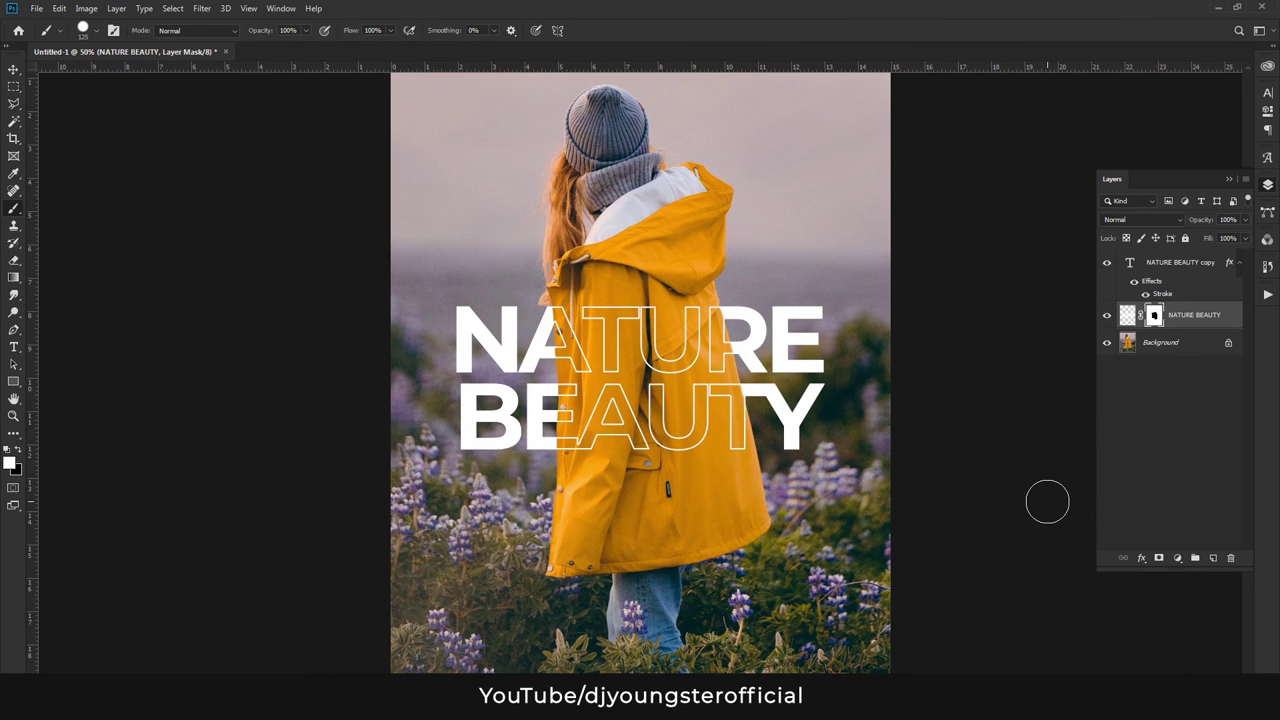